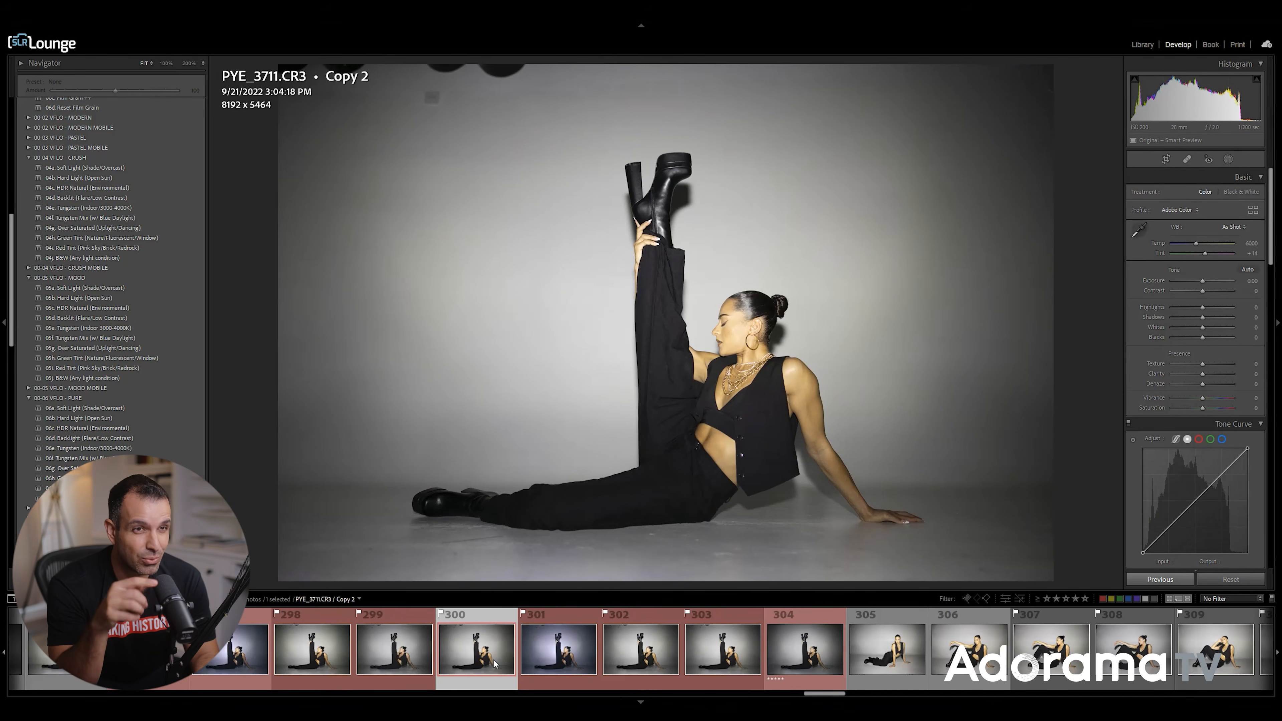
- On the unedited Copy 4 of the photo, set Highlights to −30 and Whites to −15
left_click(557, 652)
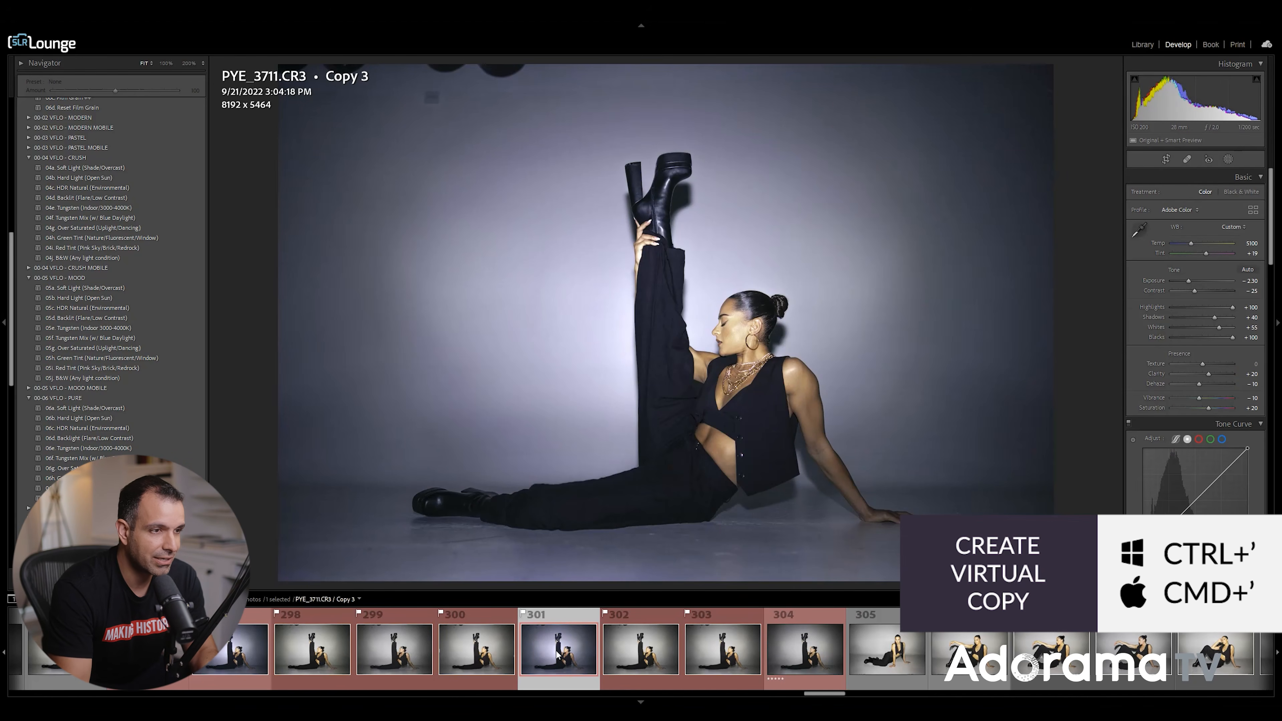
left_click(615, 649)
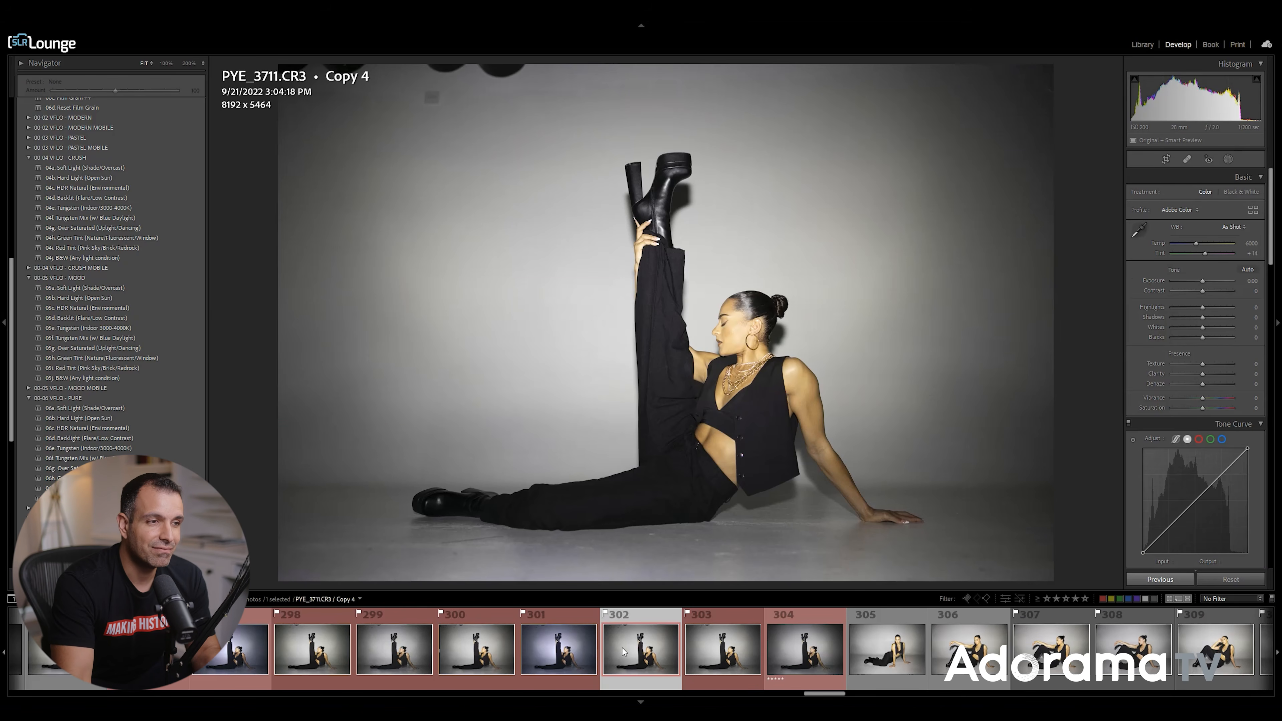
key("shift+Down")
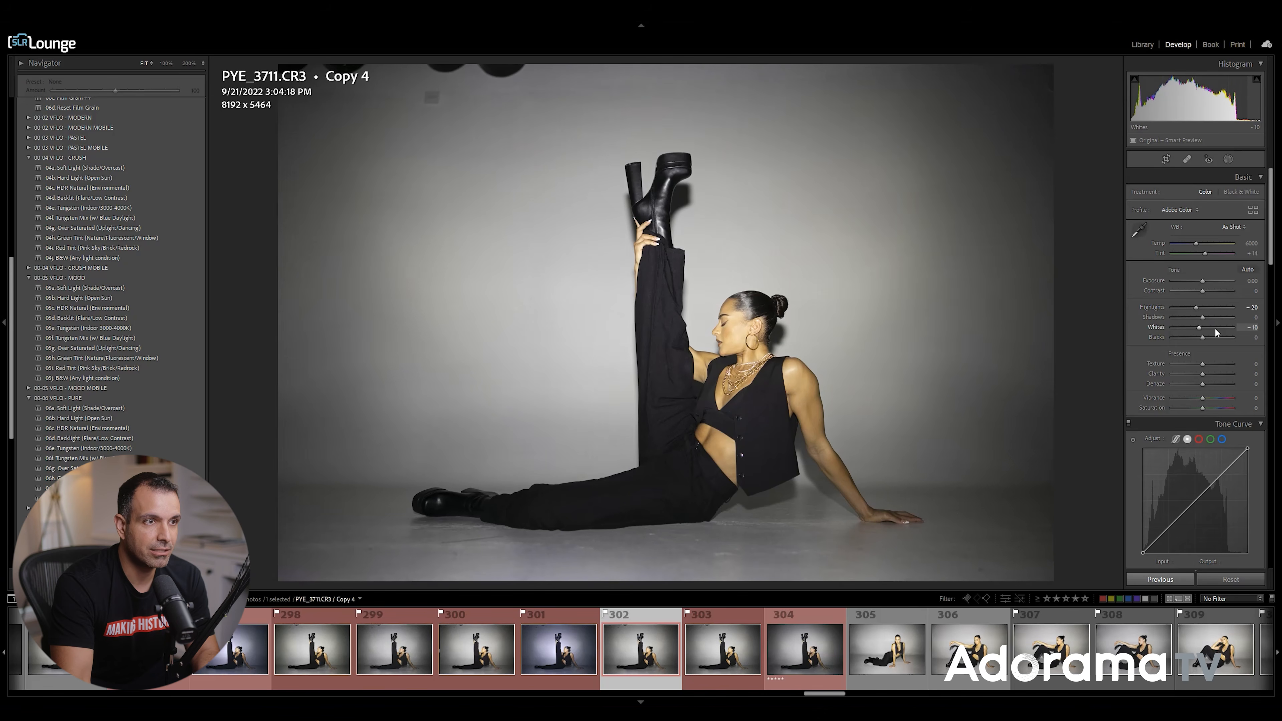
key("shift+Down")
key("Down")
key("Down")
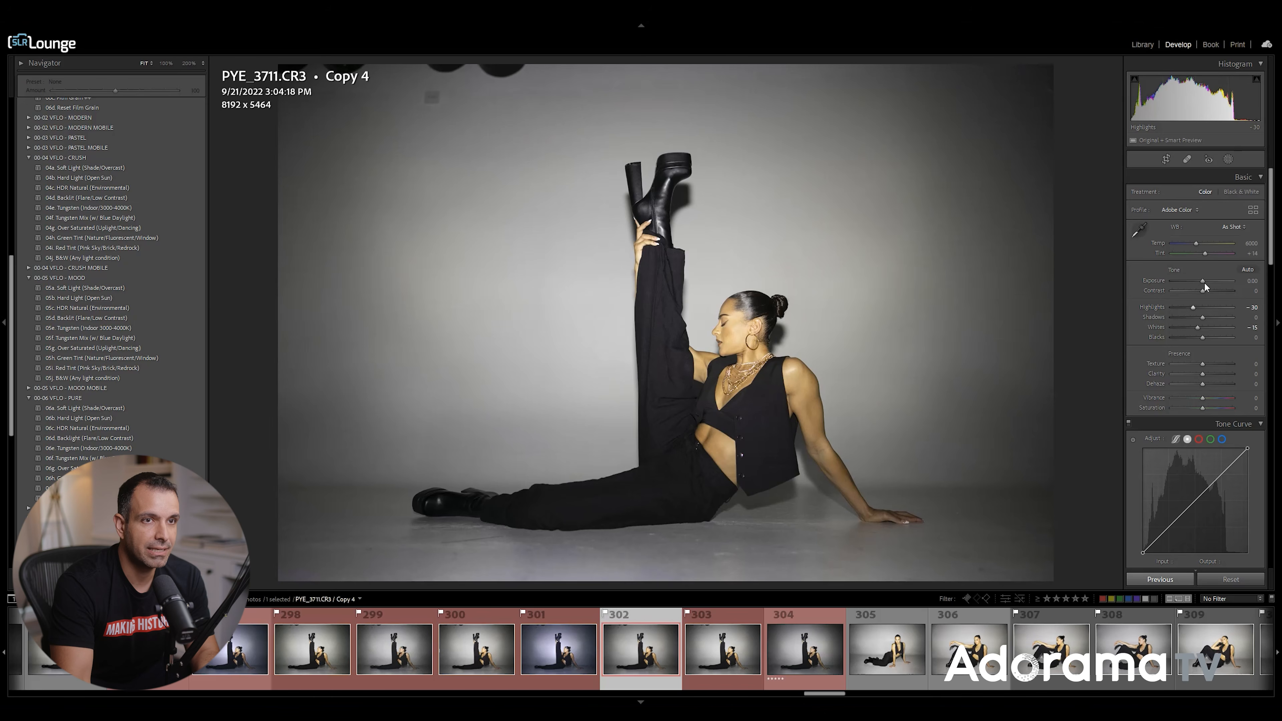
- Cool the white balance of Copy 4 to a Temp of 5600 and a Tint of +19
key("shift+Down")
key("shift+Down")
key("shift+Down")
key("Up")
key("Up")
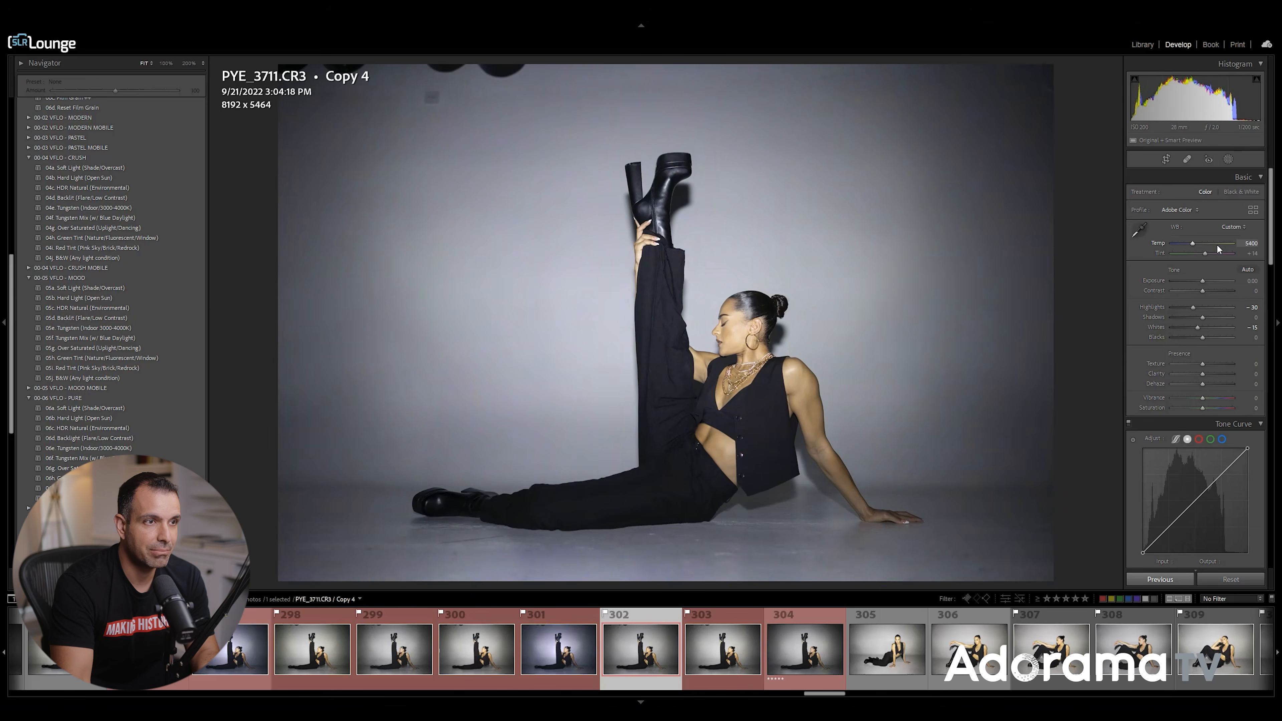
key("Up")
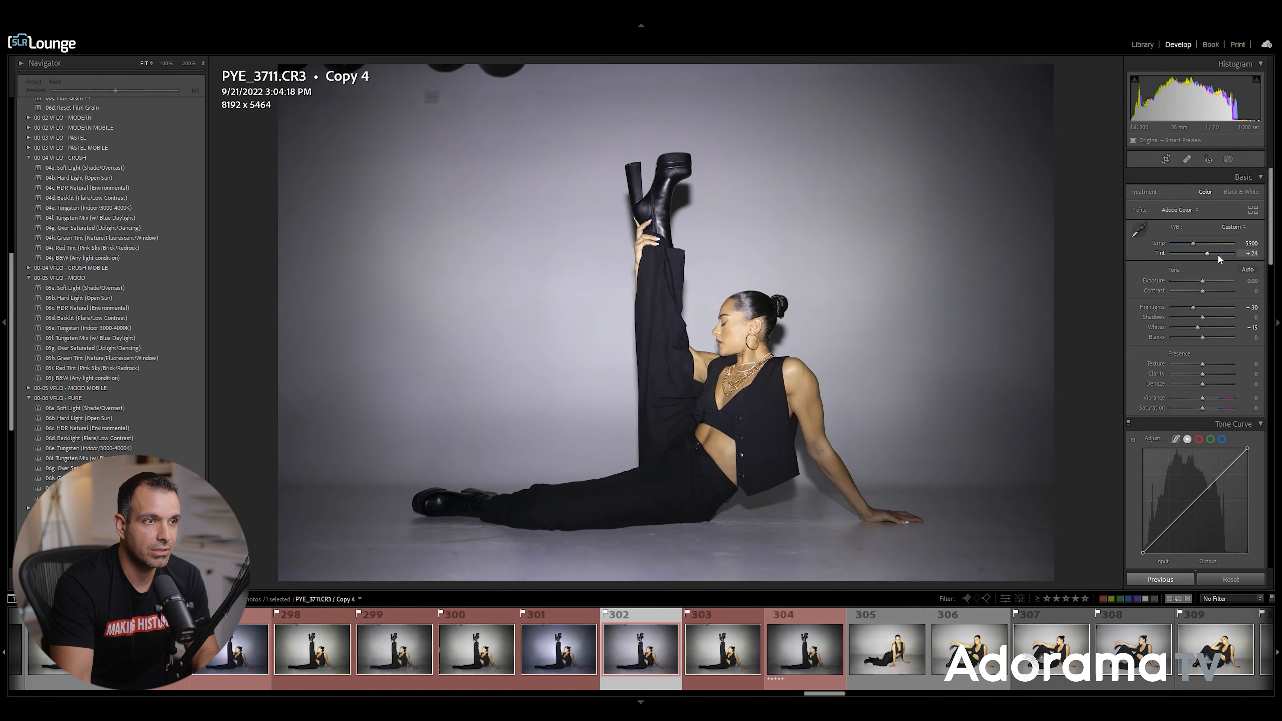
key("Up")
key("Up")
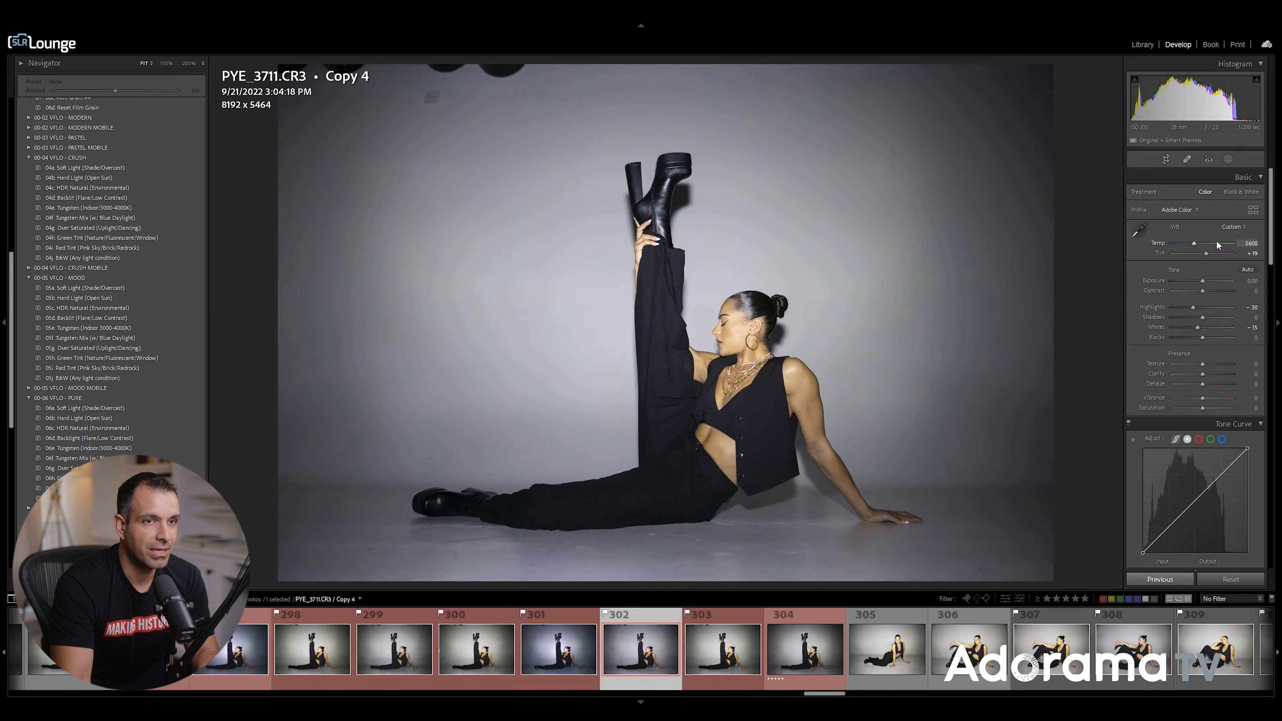
- Set Clarity to +10 and Blacks to +10 on Copy 4
key("Up")
key("Up")
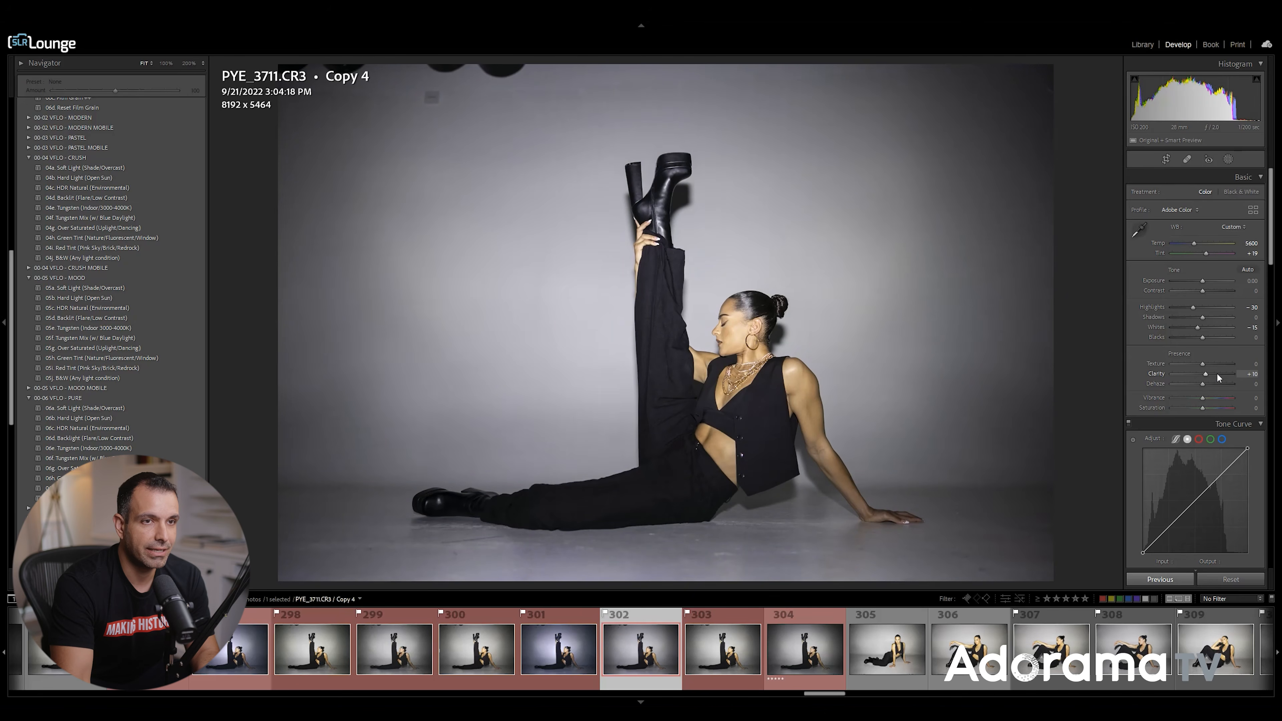
key("Up")
key("Up")
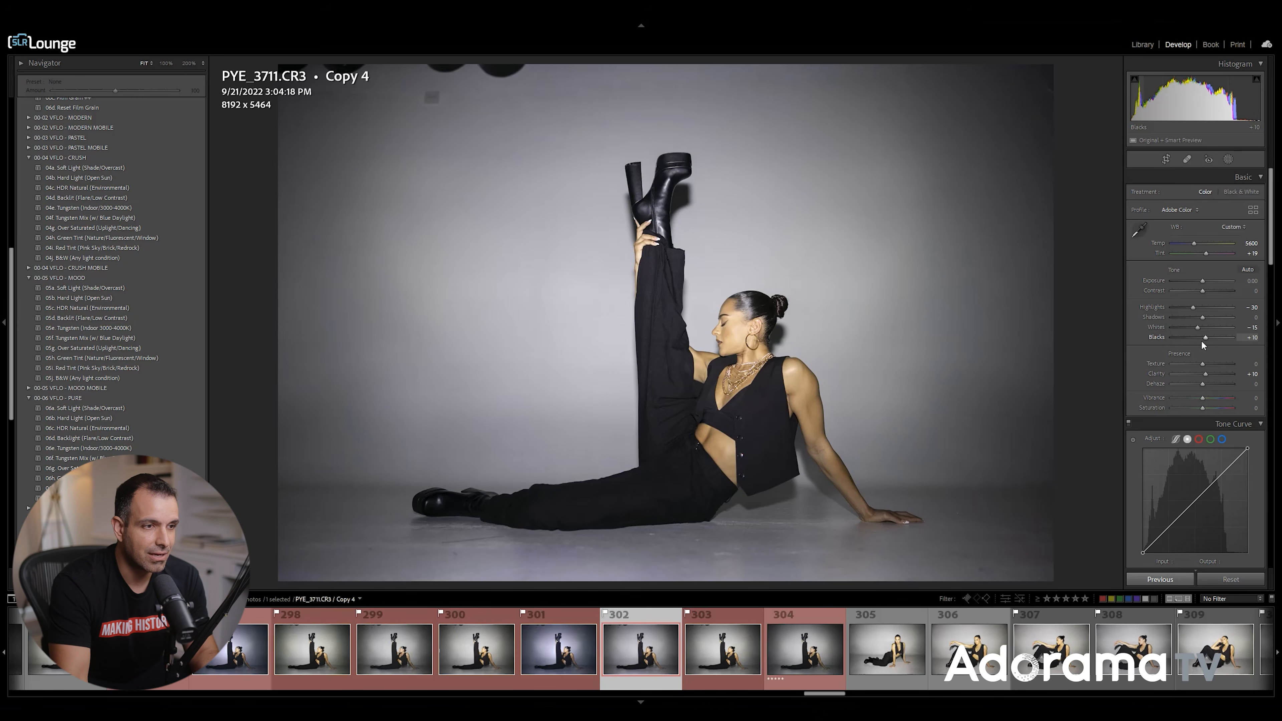
- Create a virtual copy of the edited photo and reset the new copy's develop settings
key("ctrl+apostrophe")
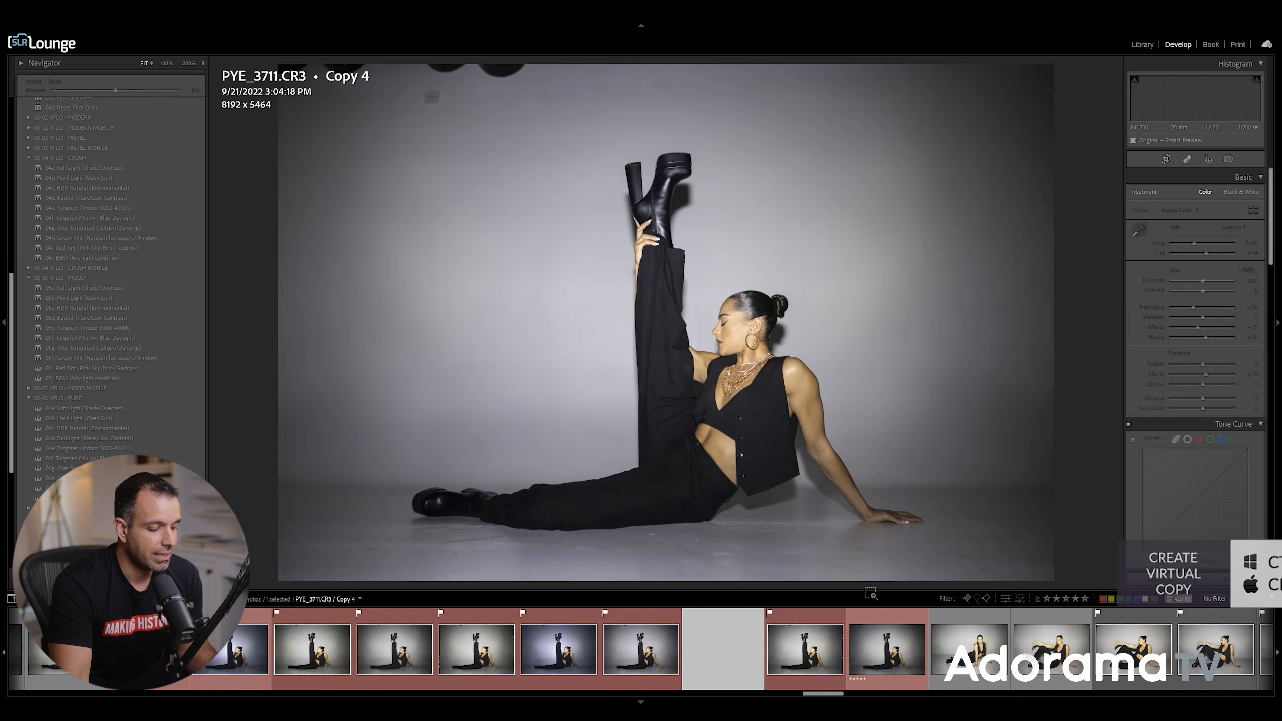
key("ctrl+shift+r")
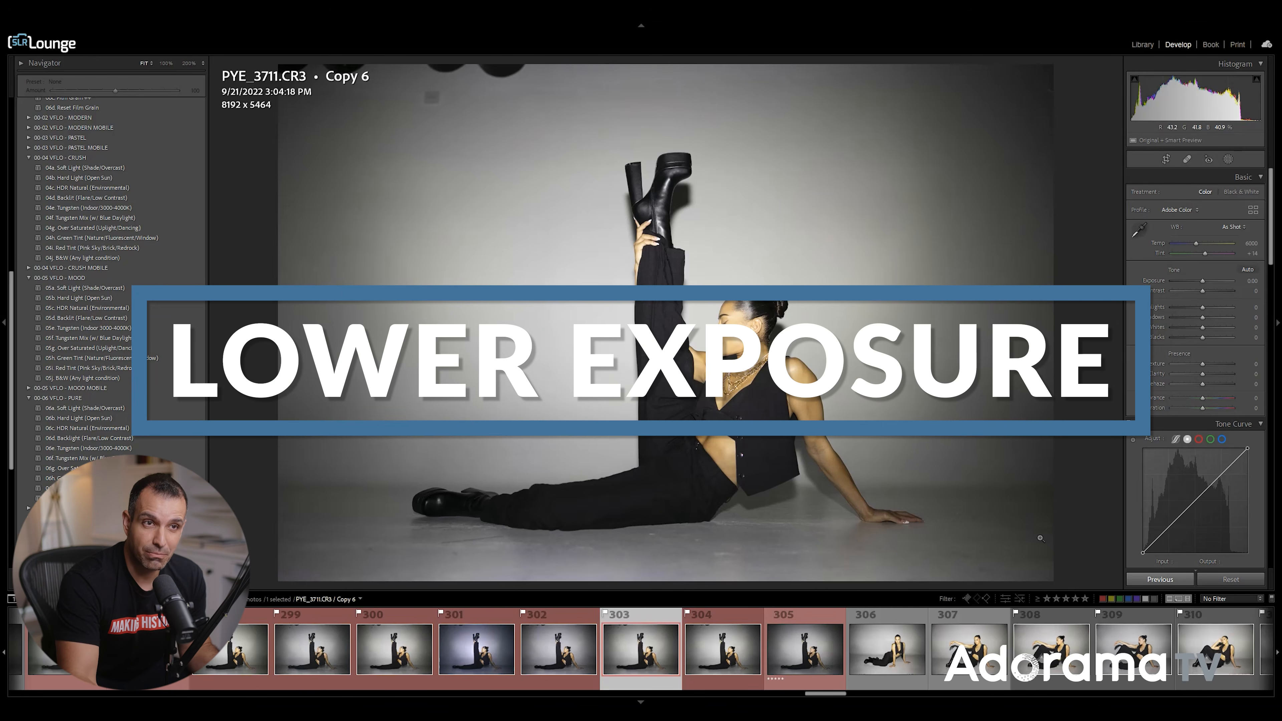
- Set the Exposure of the reset virtual copy to −3.00
left_click(1249, 281)
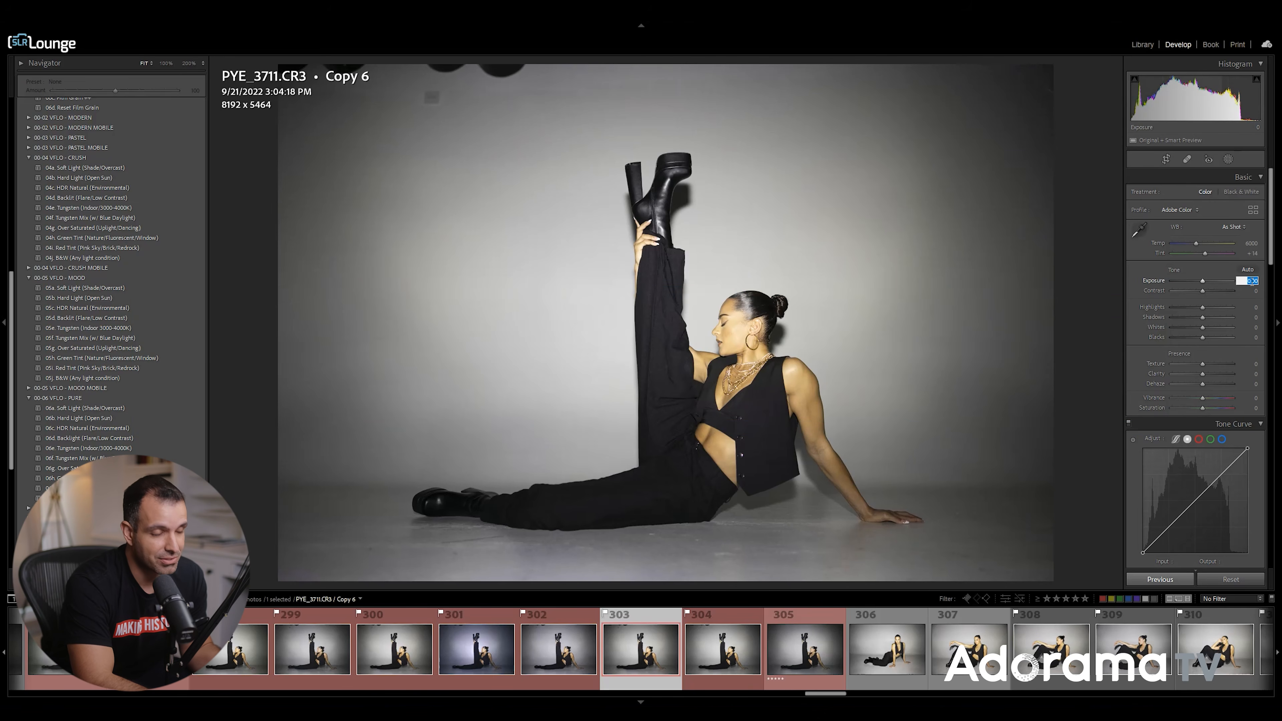
type("-3")
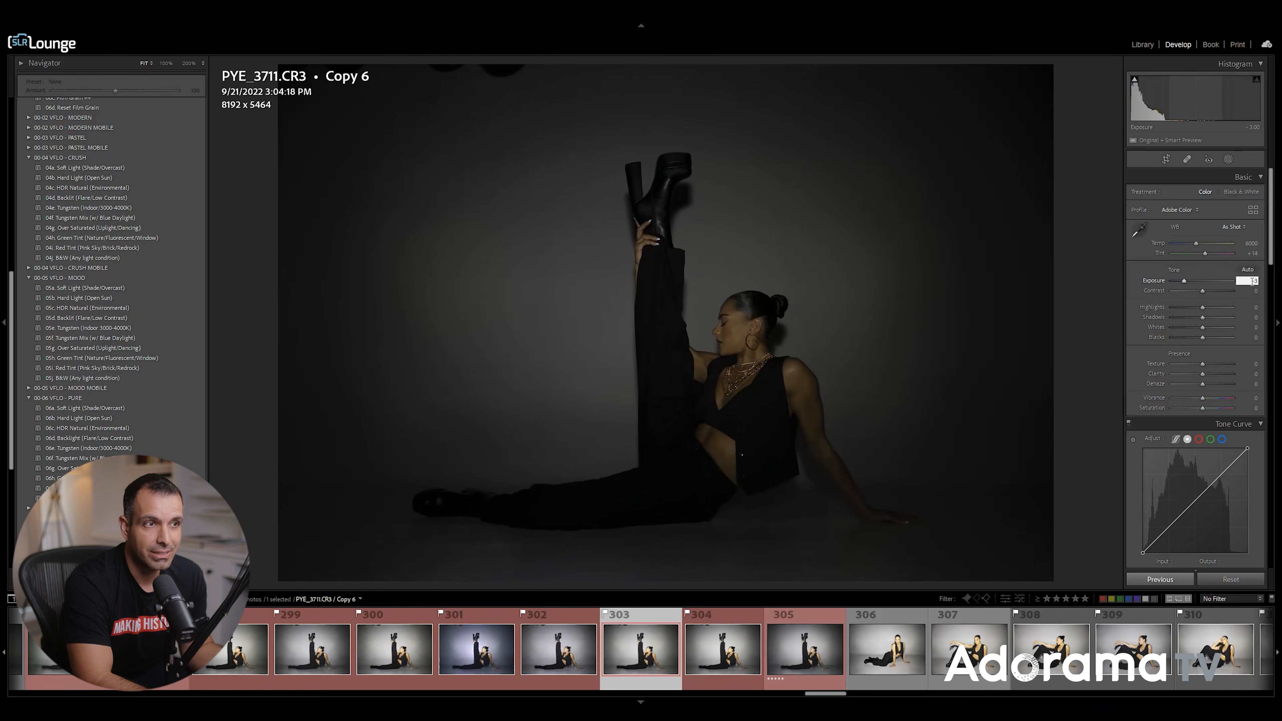
key("Return")
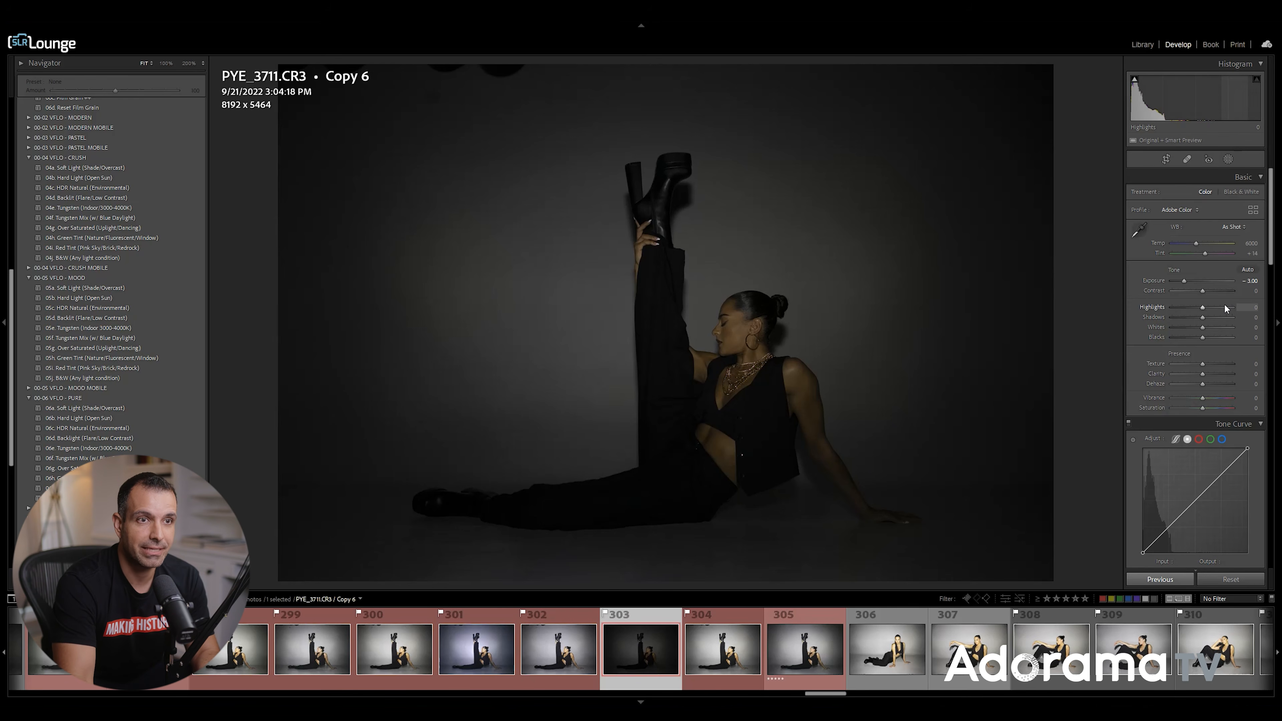
- Raise Highlights to +100 and Whites to +20 on the darkened copy
key("shift+Up")
key("shift+Up")
key("shift+Up")
key("shift+Up")
key("shift+Up")
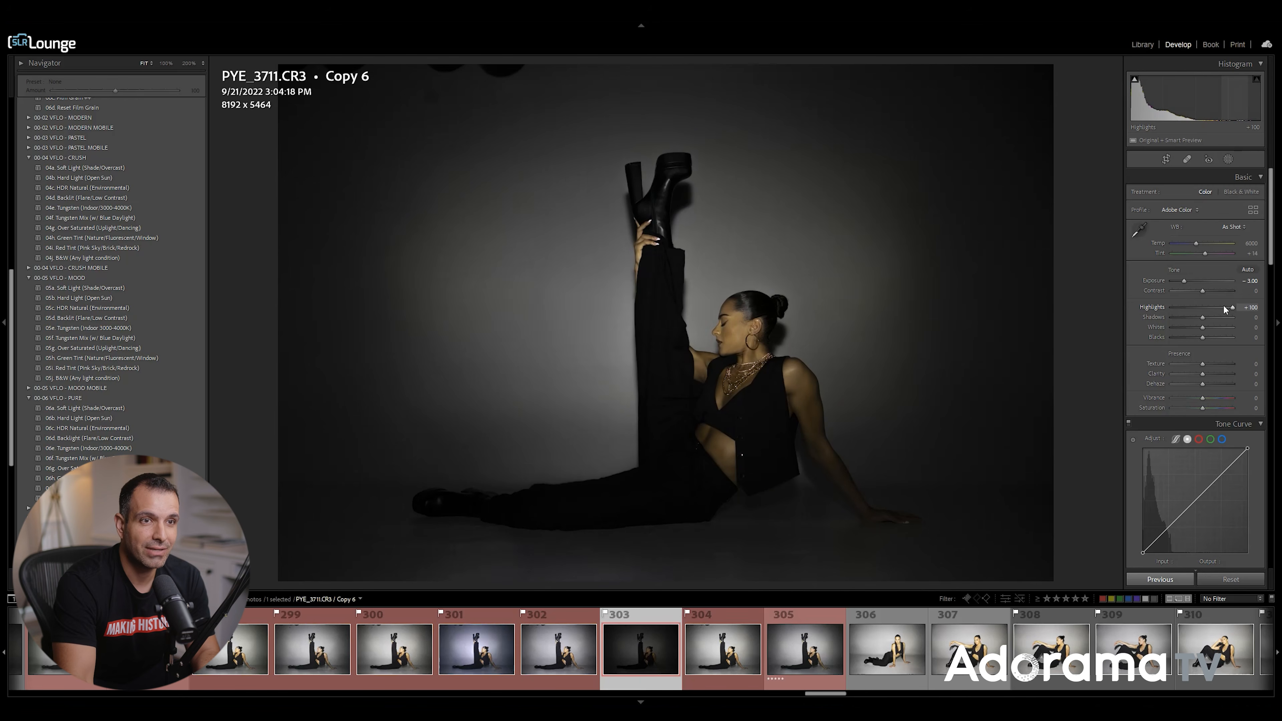
key("shift+Up")
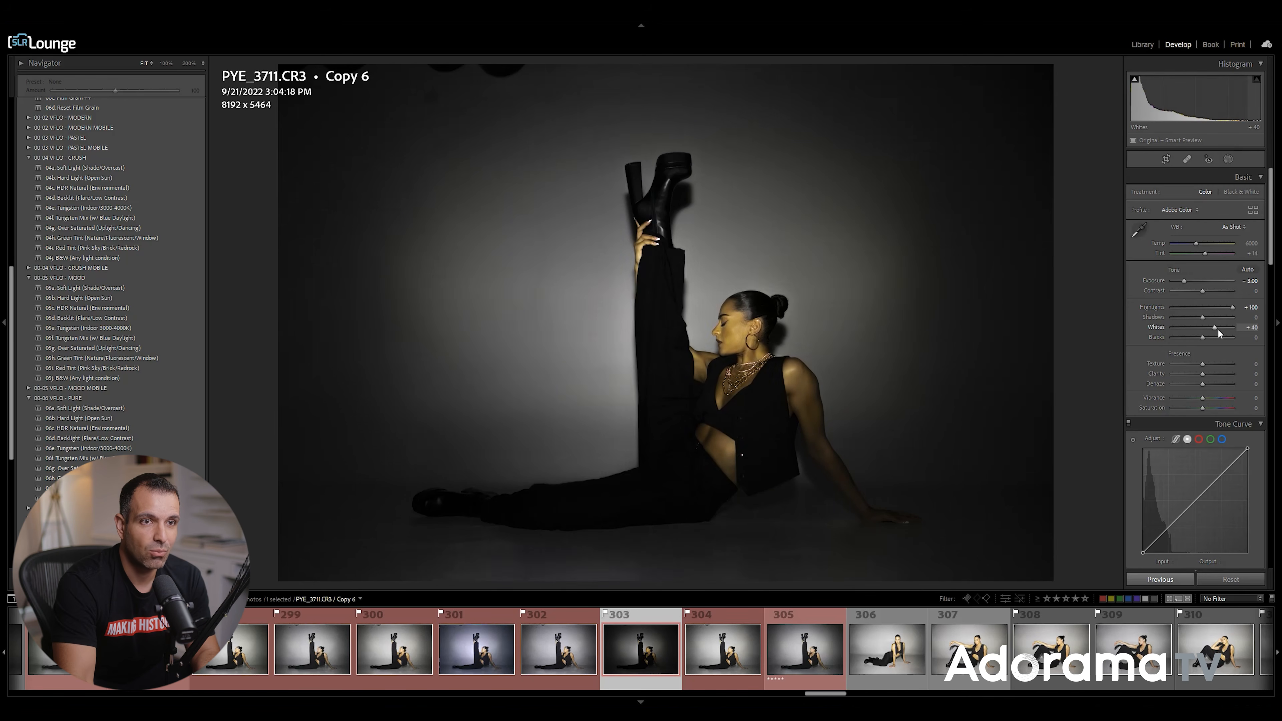
key("Up")
key("Up")
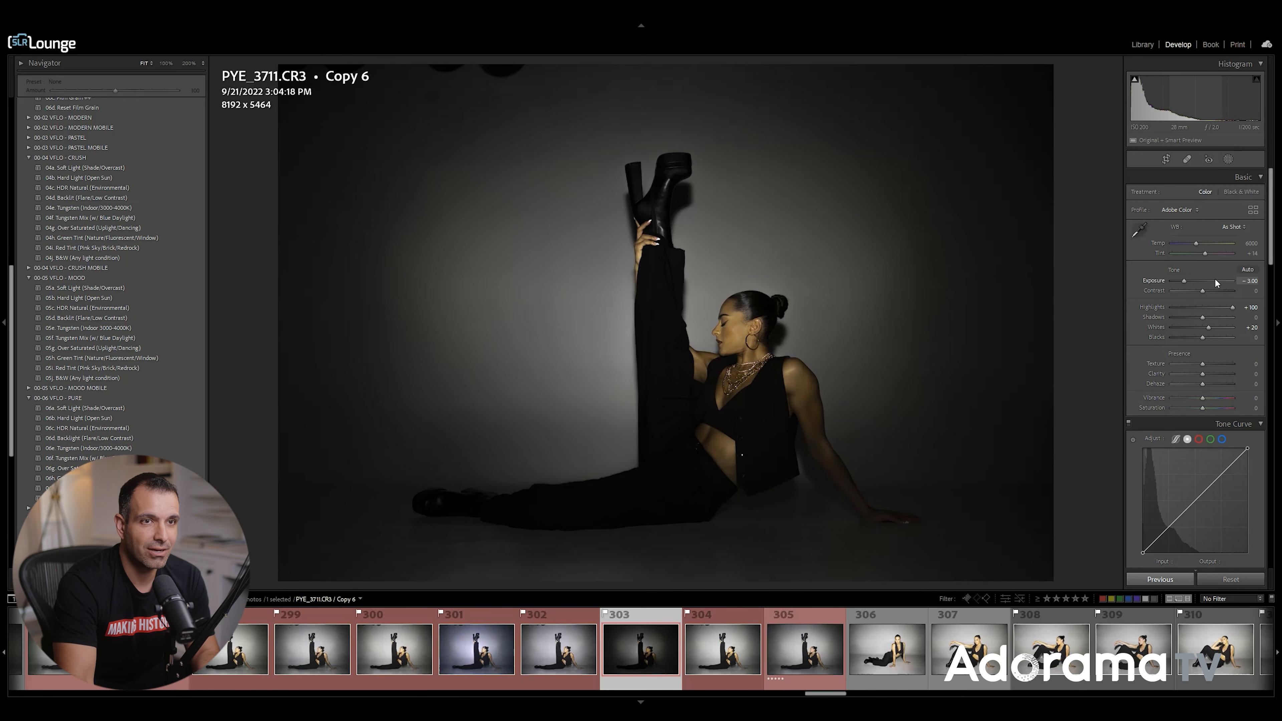
- Set the darkened copy's Exposure to −2.40
key("Up")
key("Up")
key("Up")
key("Up")
key("Up")
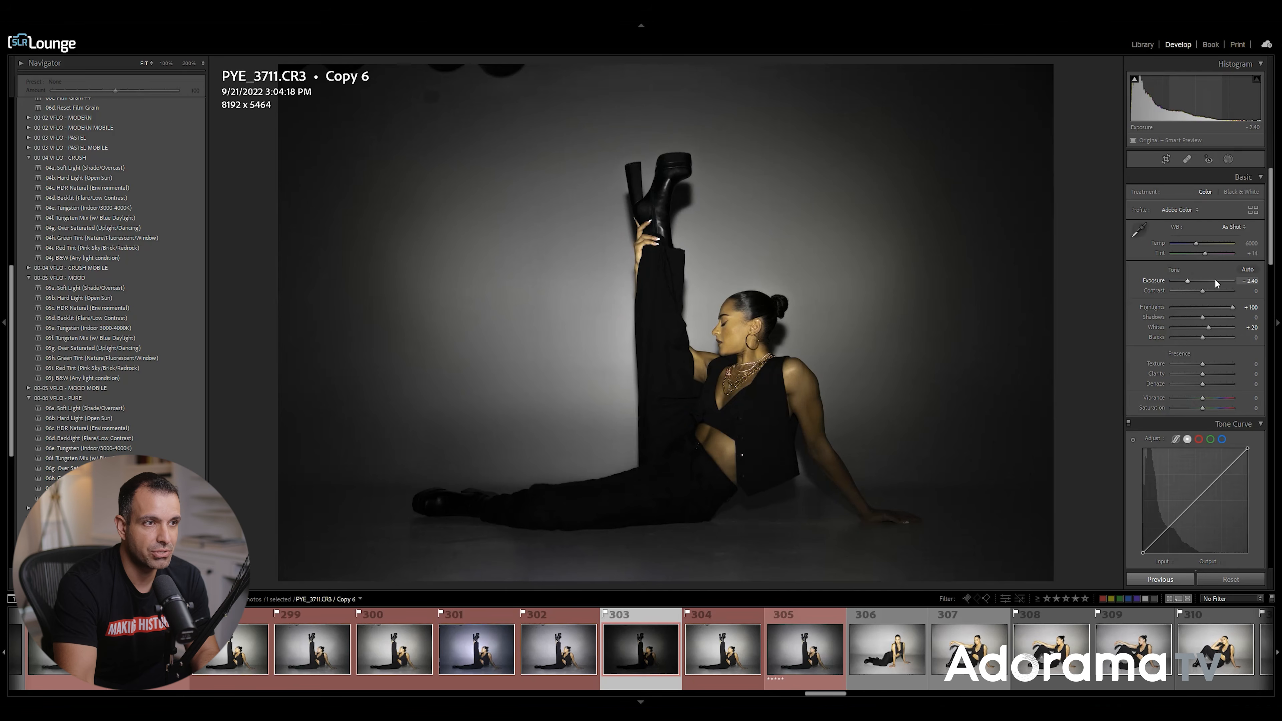
- Brighten the darkened copy's tones with Blacks at +100, Shadows at +40 and Whites at +30
mouse_move(1203, 337)
left_mouse_down()
mouse_move(1233, 337)
mouse_move(1215, 317)
left_mouse_up()
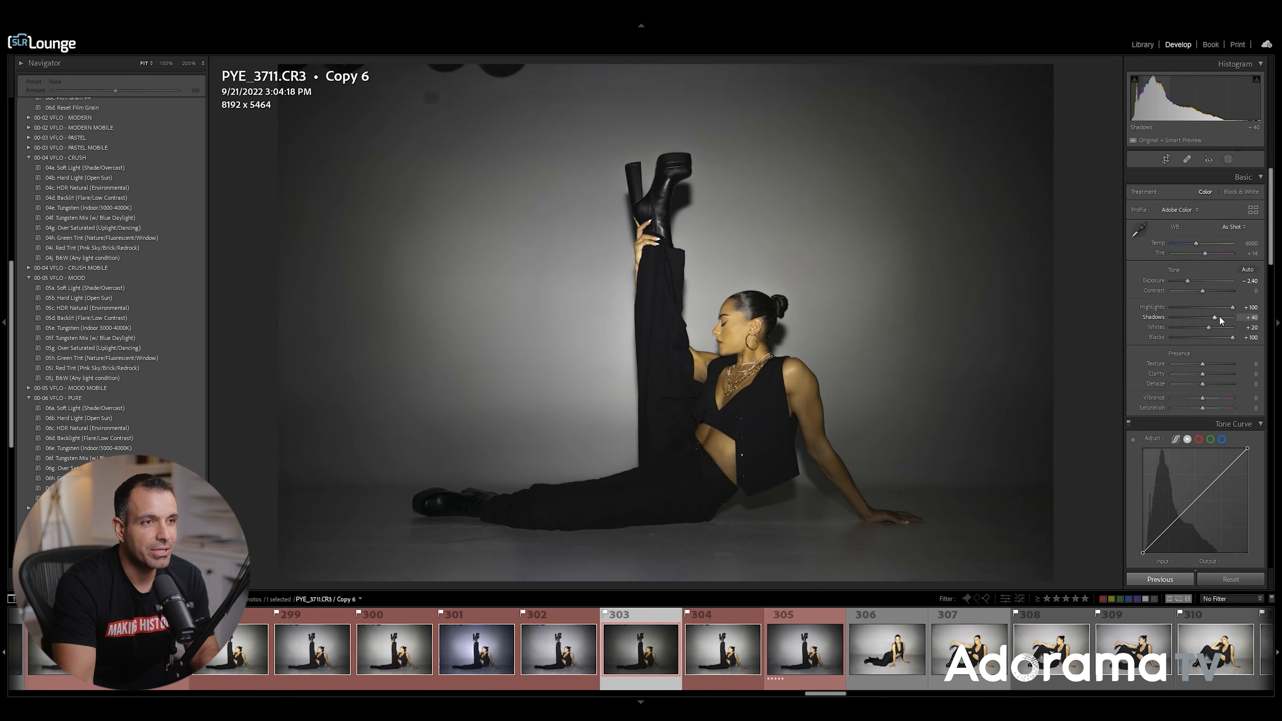
key("Up")
key("Up")
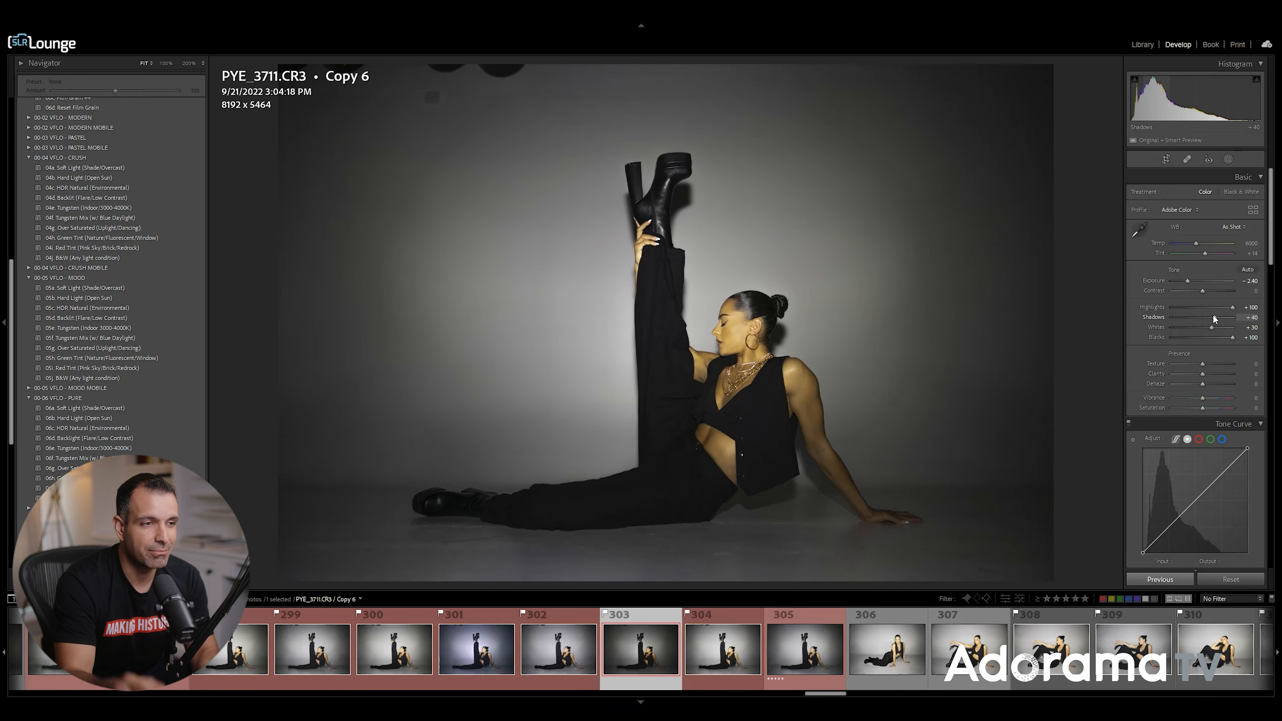
- Compare the darkened copy with the conventionally edited Copy 4 and set the darkened copy's Exposure to −2.30
key("Left")
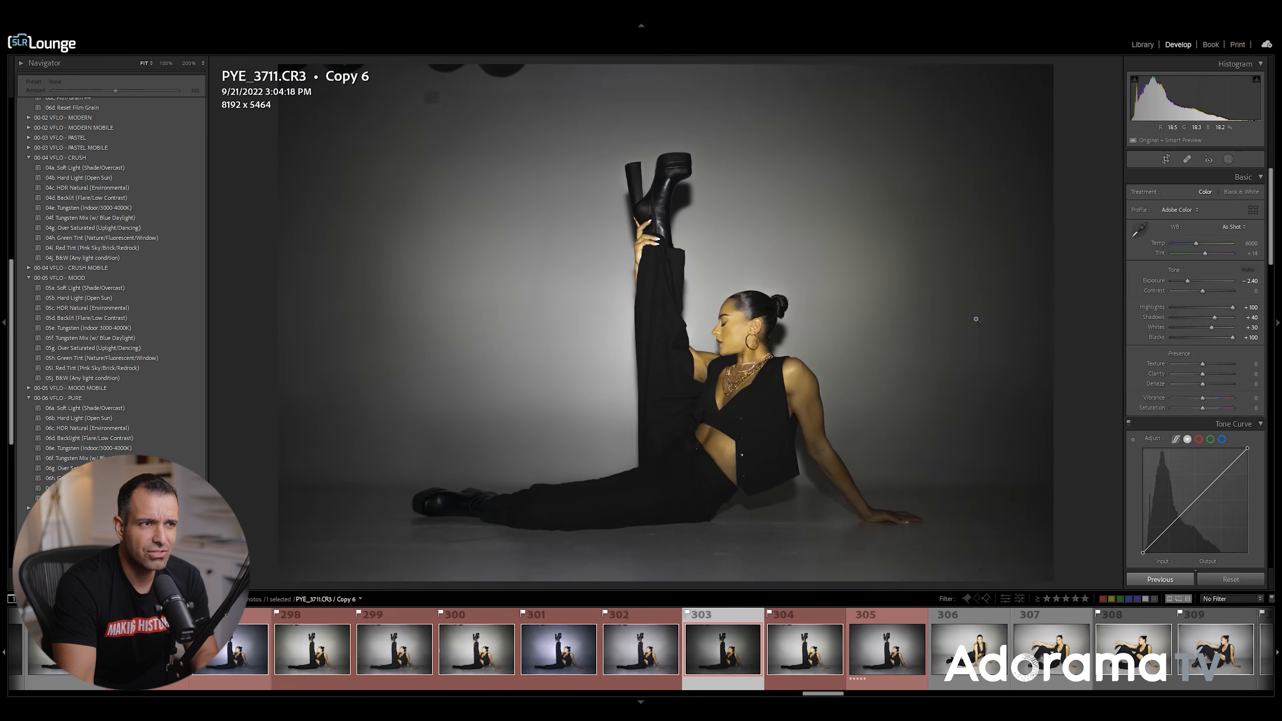
key("Left")
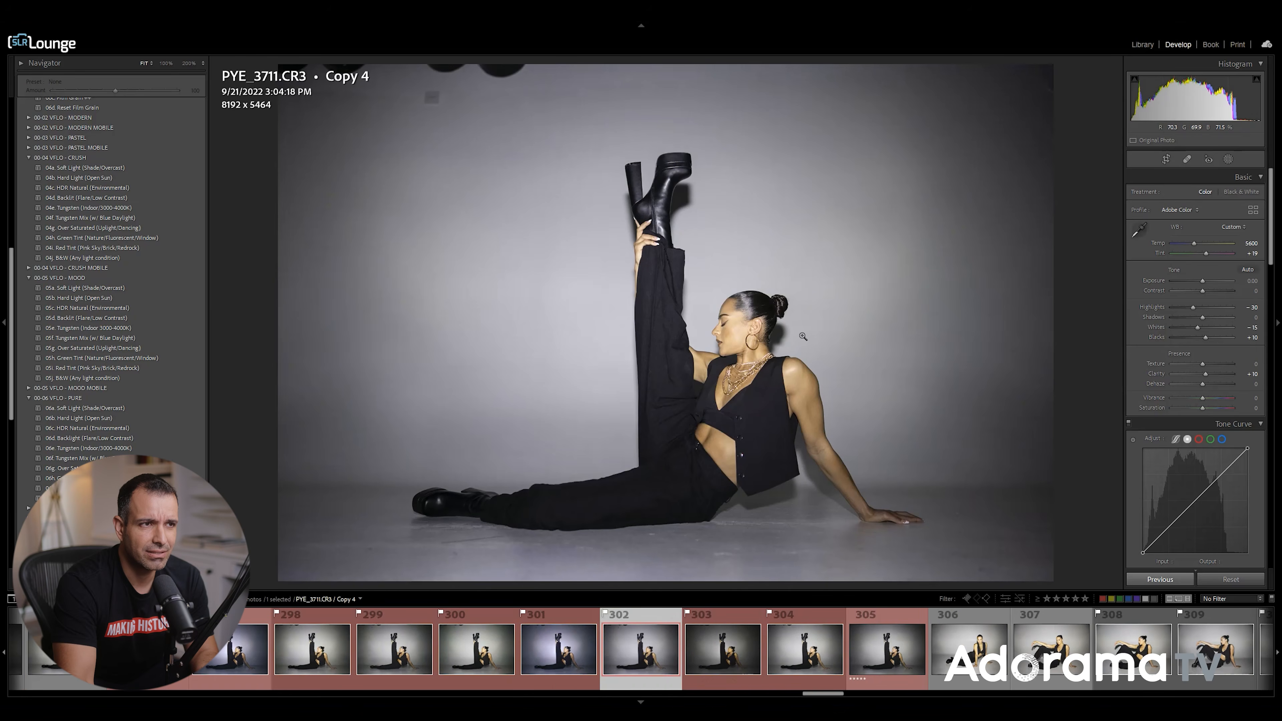
key("Right")
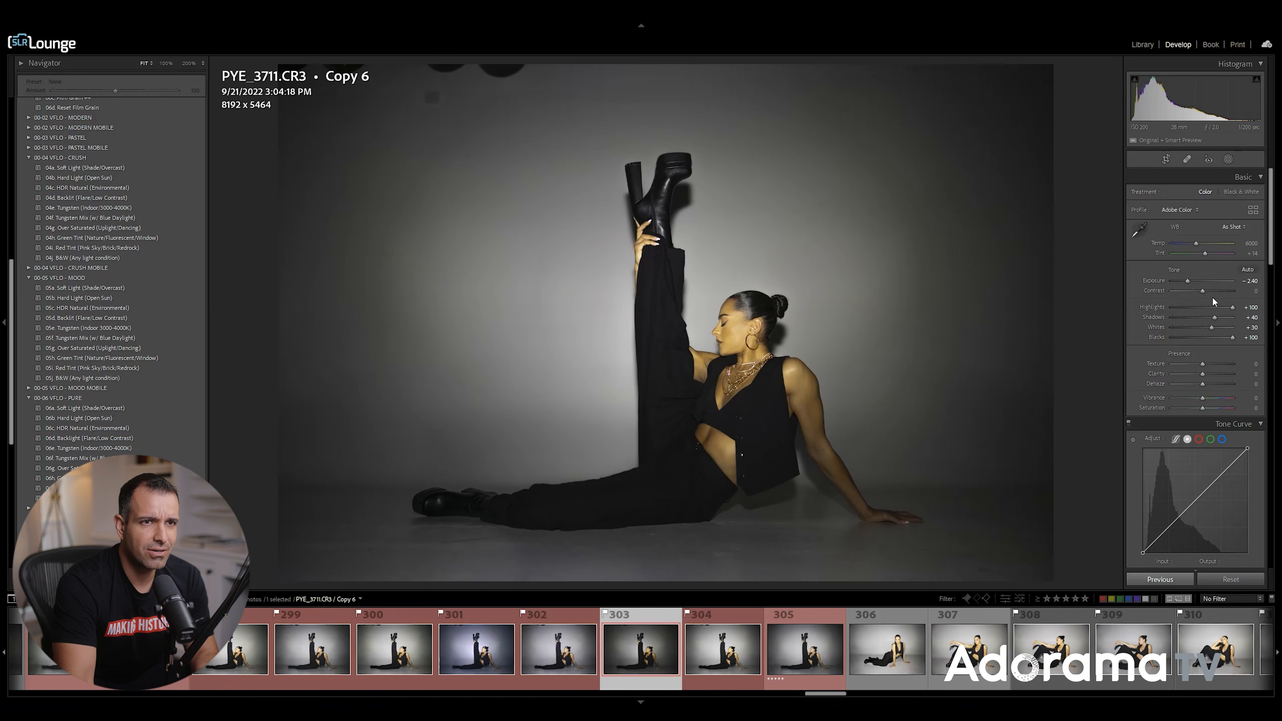
key("Up")
key("Left")
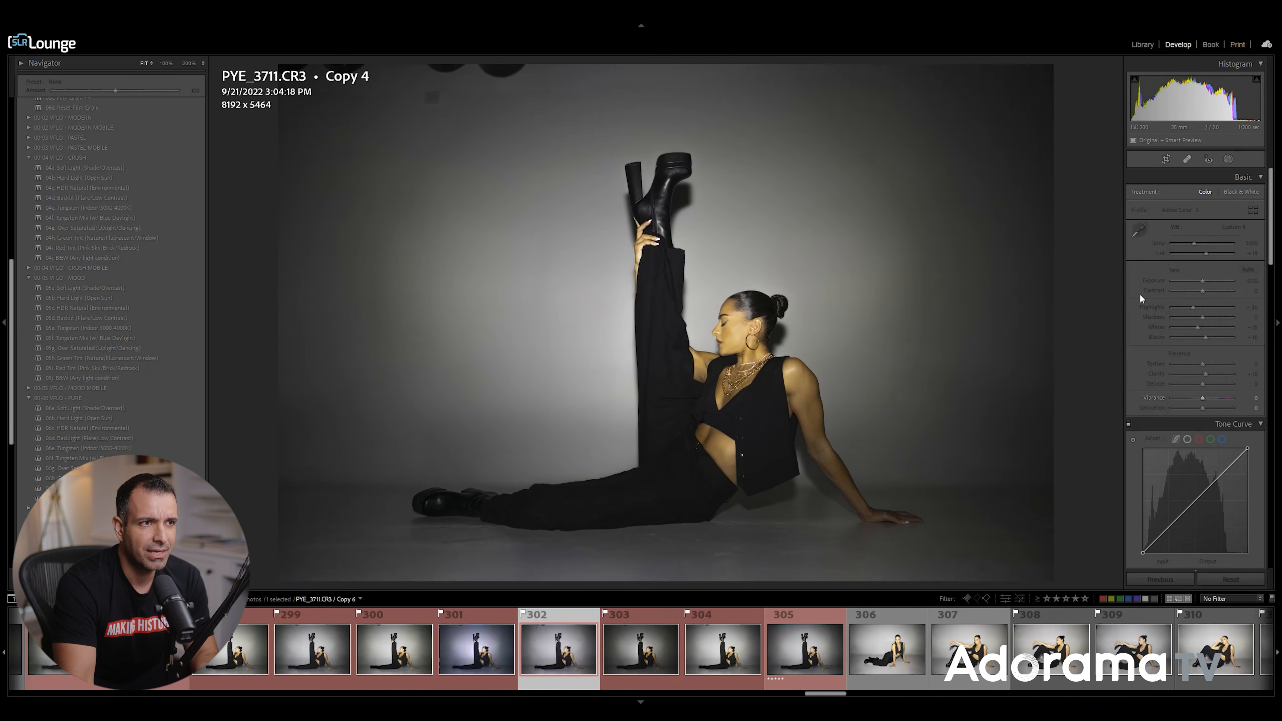
key("Right")
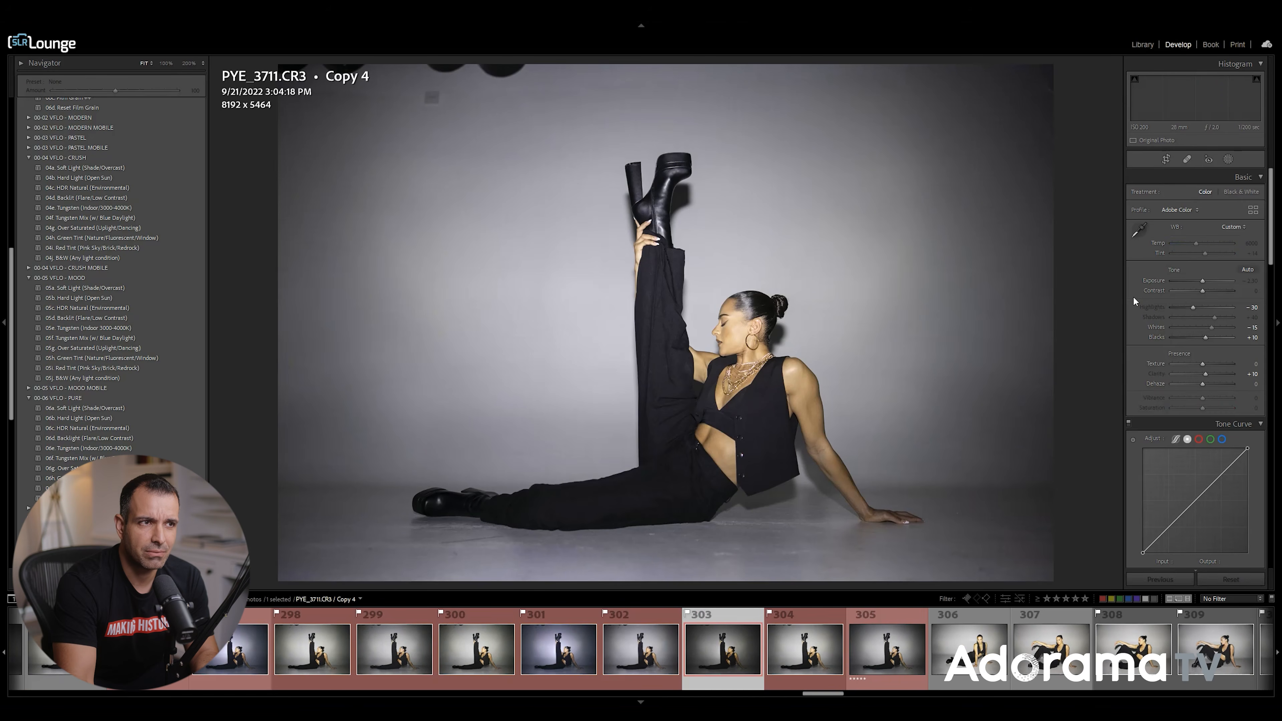
key("Left")
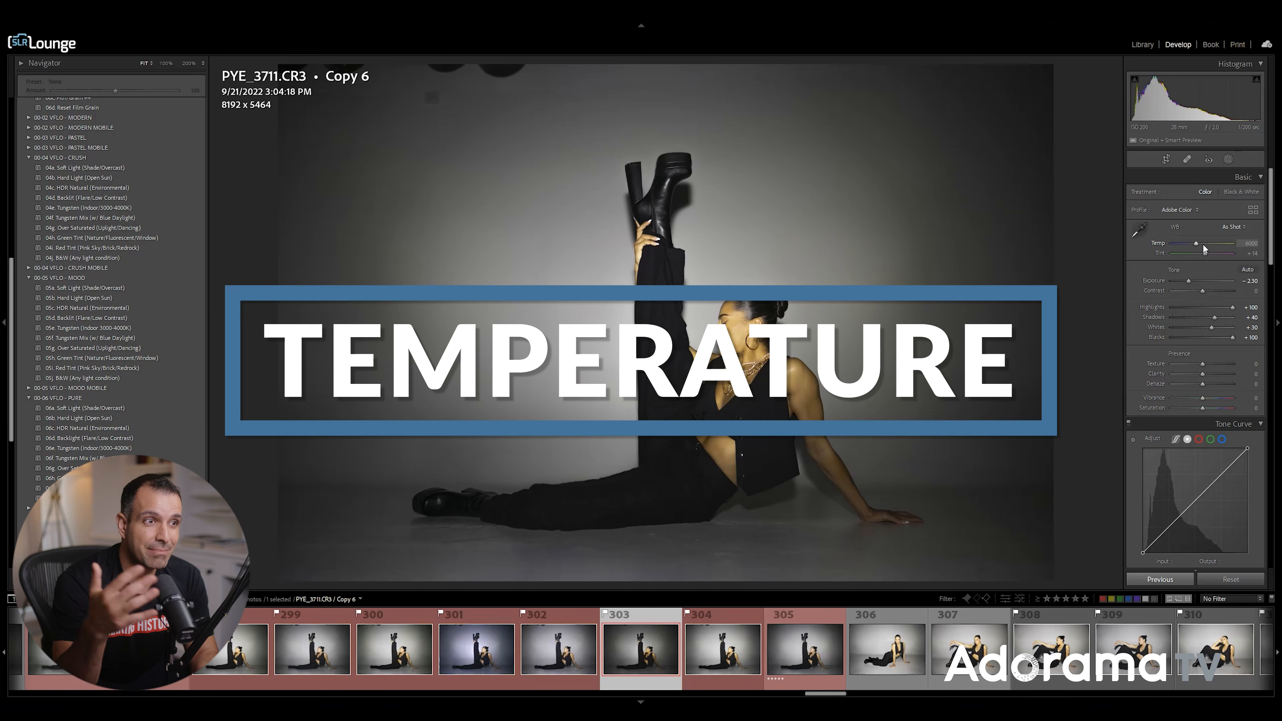
- Cool the darkened copy to a Temp of 5000 with a Tint of +24, and compare it with the previous copy
key("shift+Down")
key("shift+Down")
key("shift+Down")
key("shift+Down")
key("shift+Down")
key("shift+Down")
key("shift+Up")
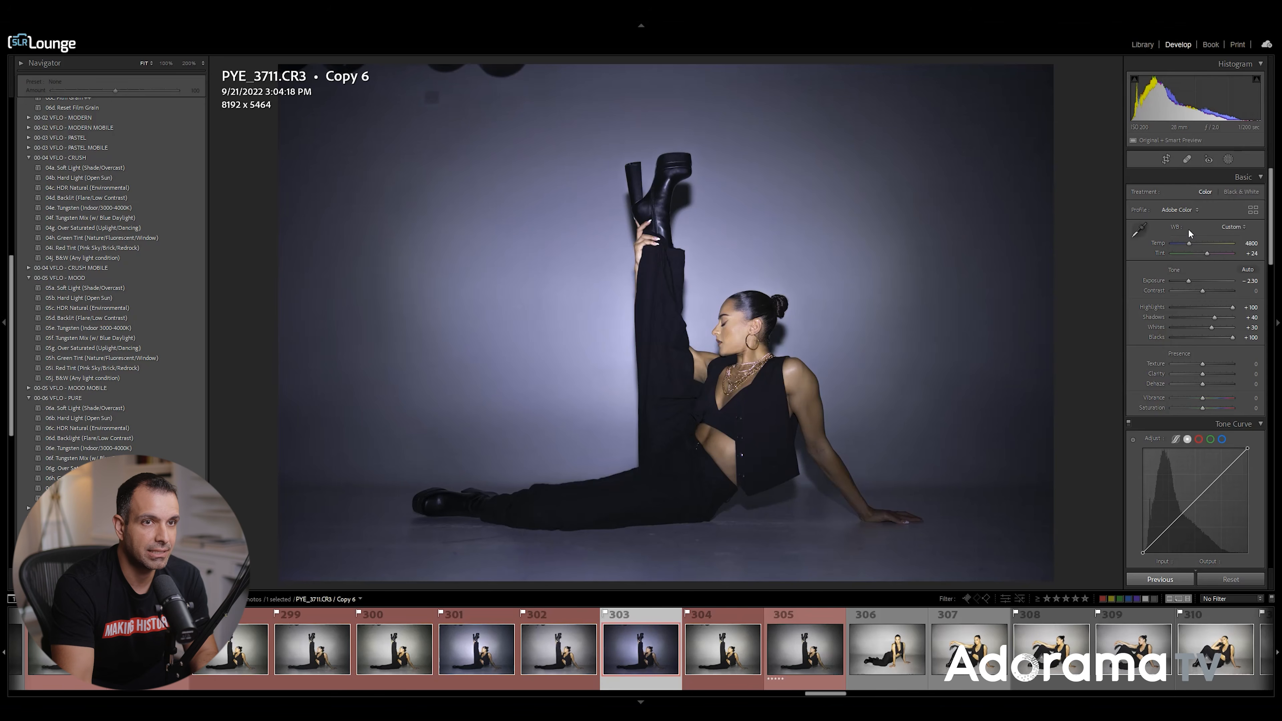
key("shift+Up")
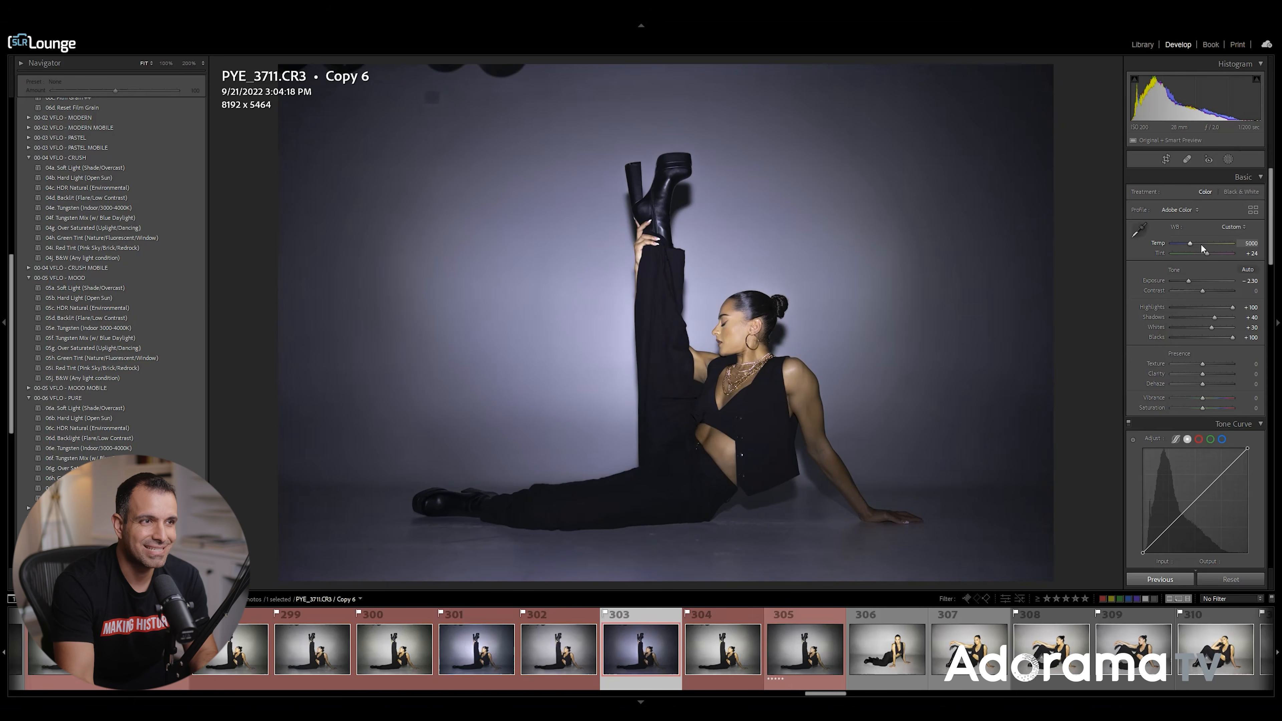
key("Left")
key("Right")
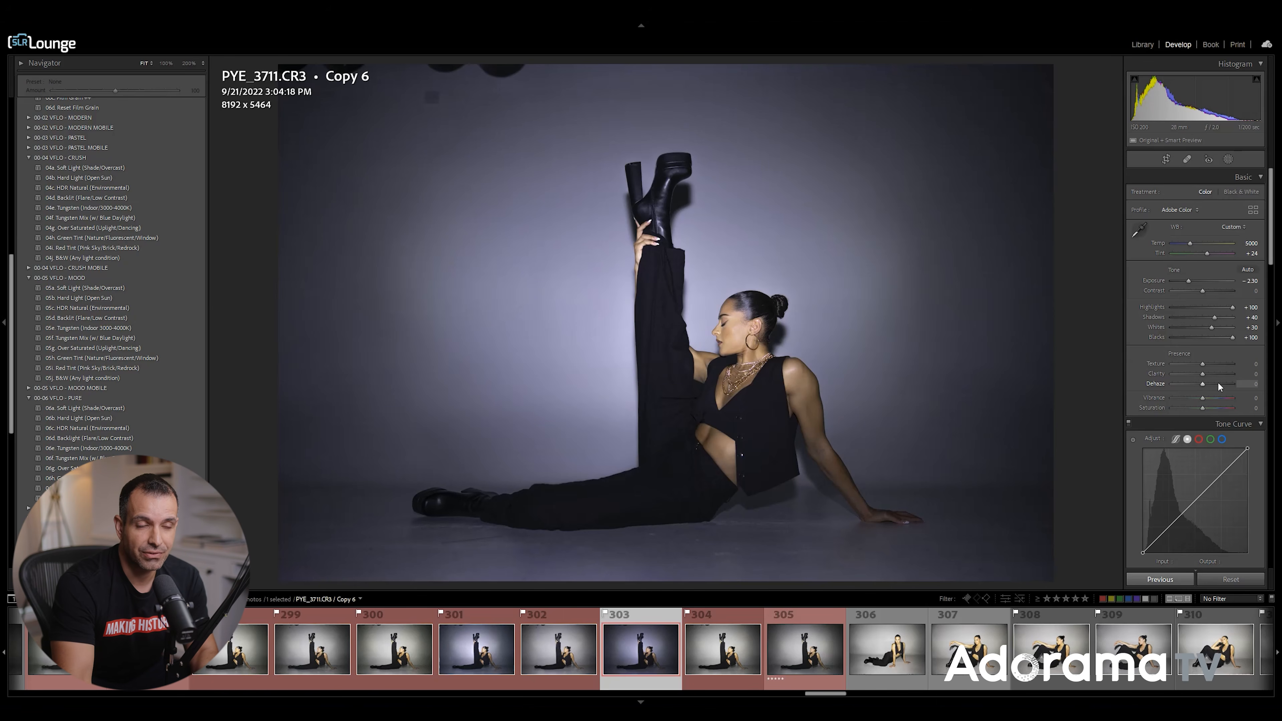
- Set Dehaze to −10 on the darkened copy, testing a strong +50 for comparison
key("Down")
key("Down")
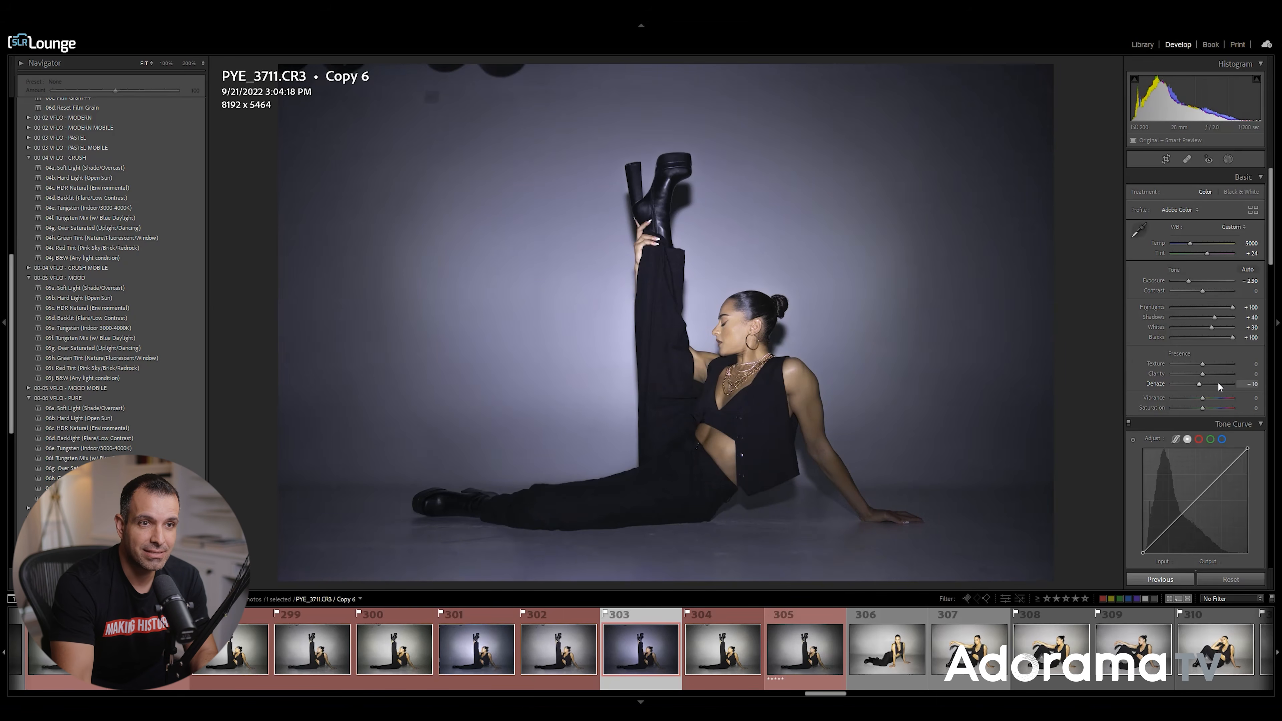
left_click(1218, 384)
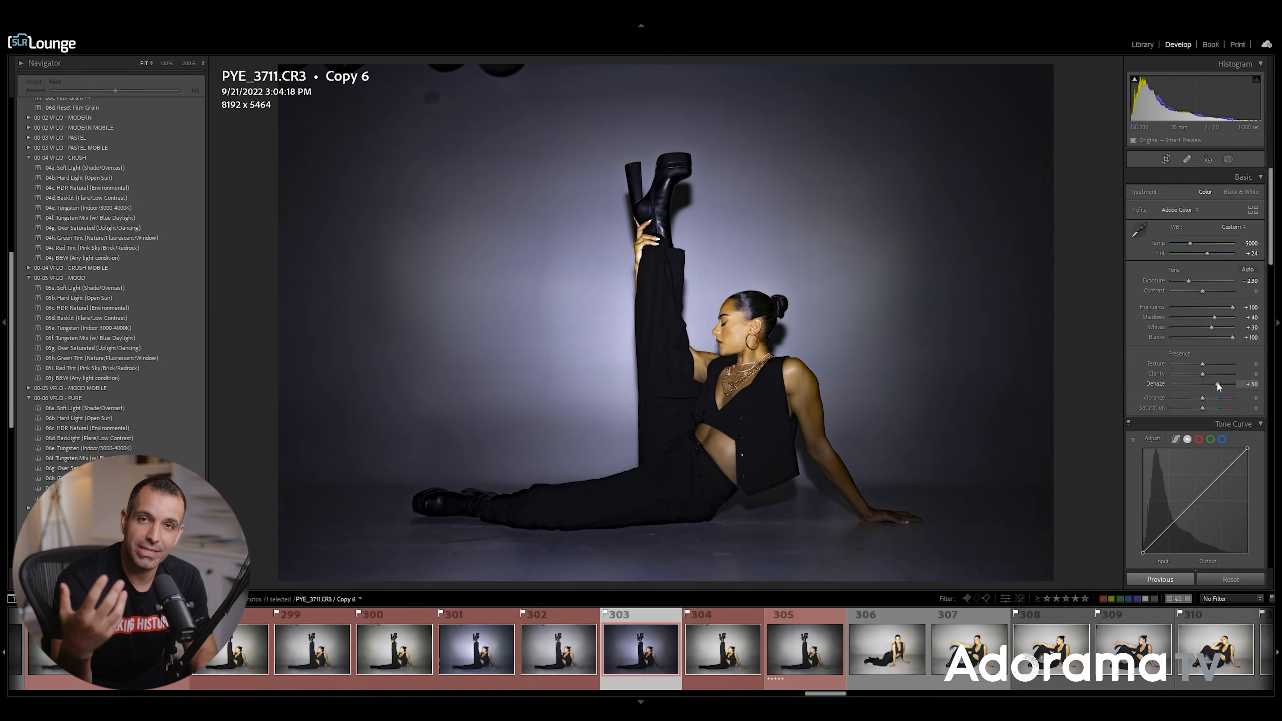
key("Down")
key("Down")
key("Down")
key("Down")
key("Down")
key("Down")
key("Down")
key("Down")
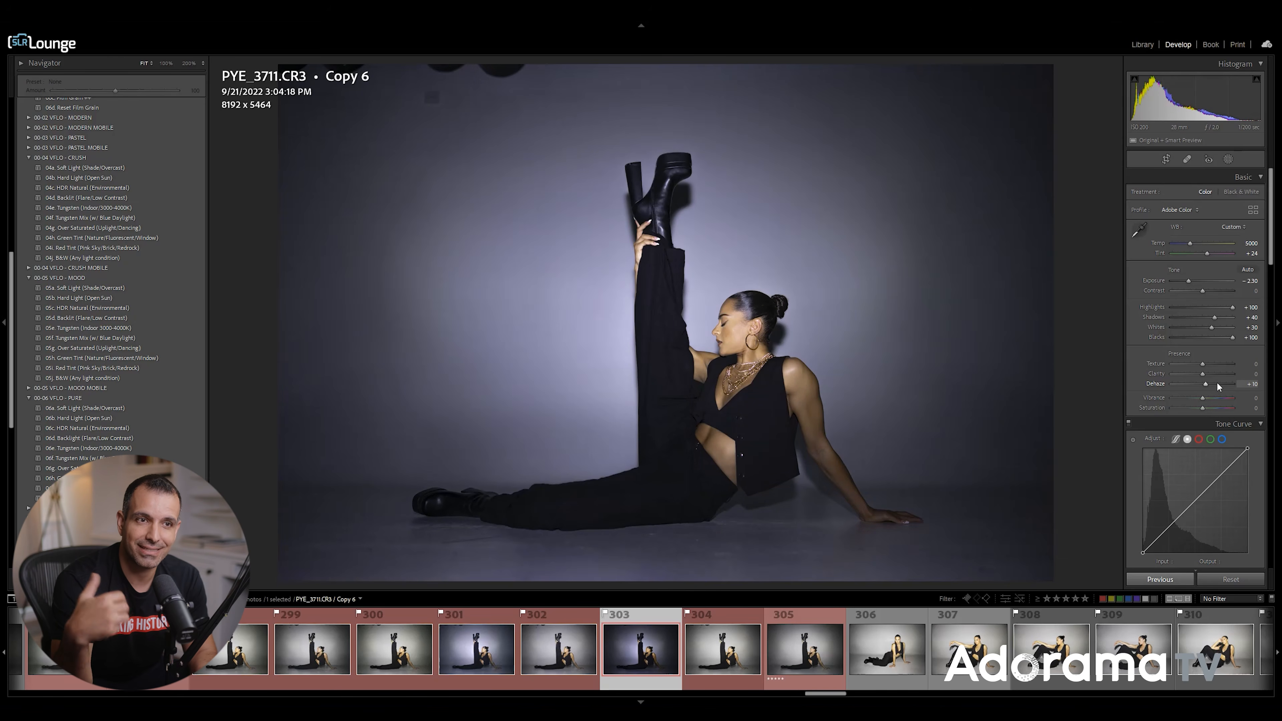
key("Down")
key("Down")
key("Down")
key("Down")
key("Down")
key("Up")
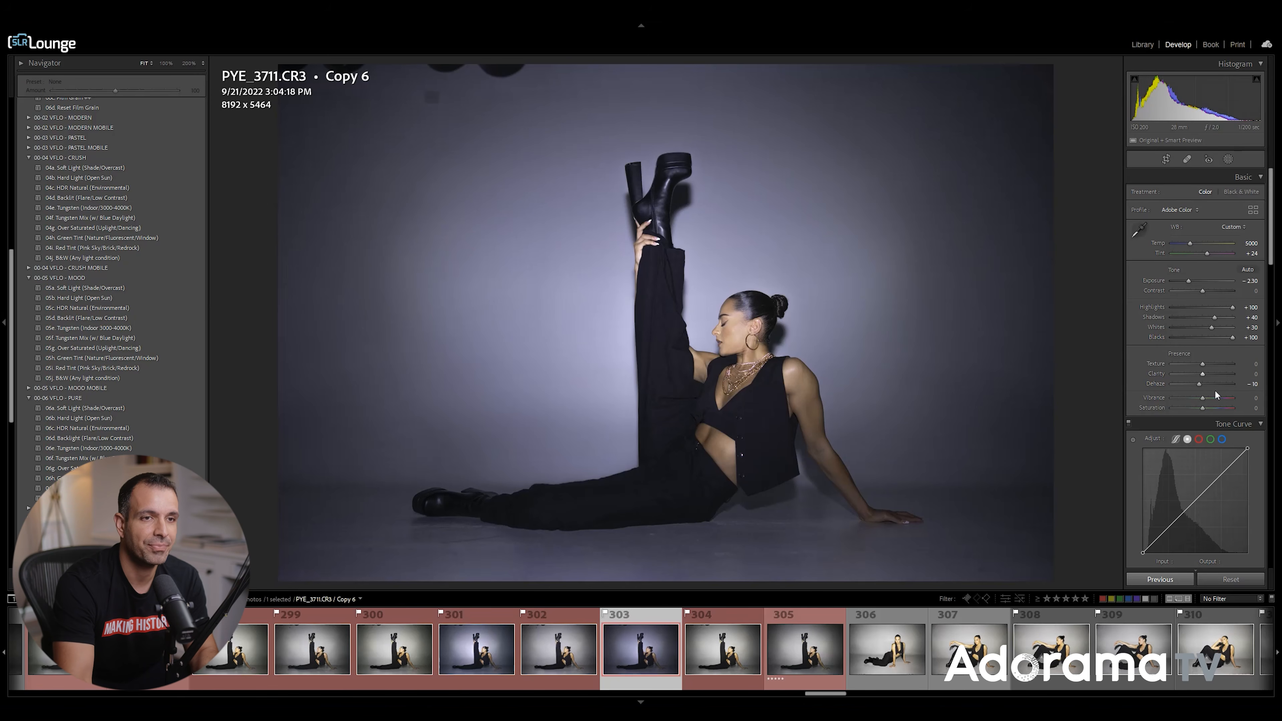
- Set Clarity to +15 and Contrast to −10 on the darkened copy
key("shift+Up")
key("Down")
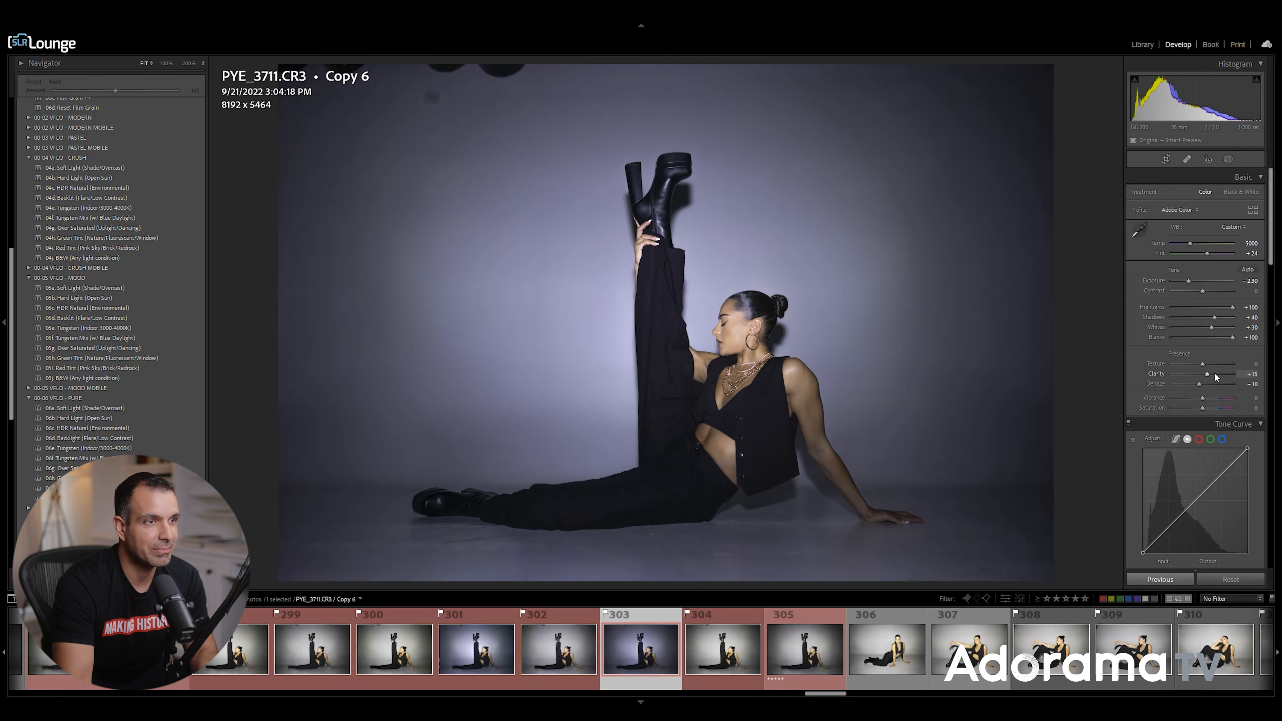
key("Down")
key("Down")
key("Down")
key("Down")
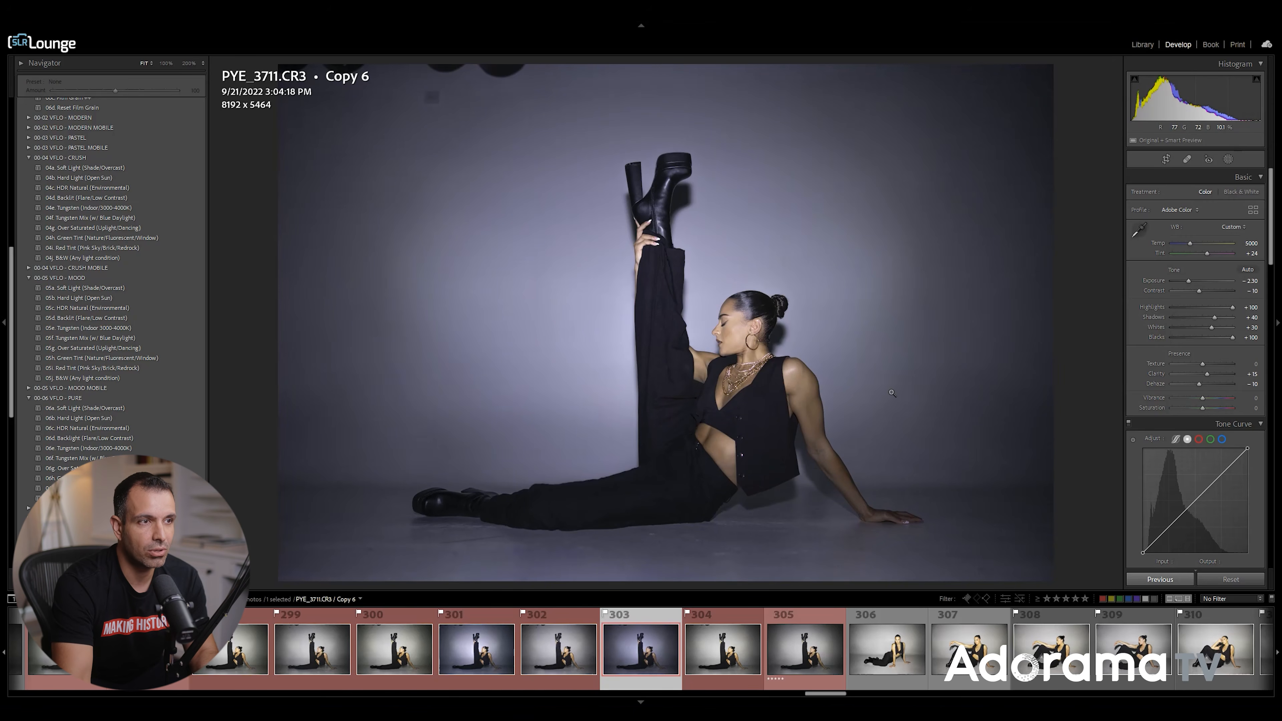
- Raise Whites to +45 on the moody copy
left_click_drag(1211, 327, 1211, 325)
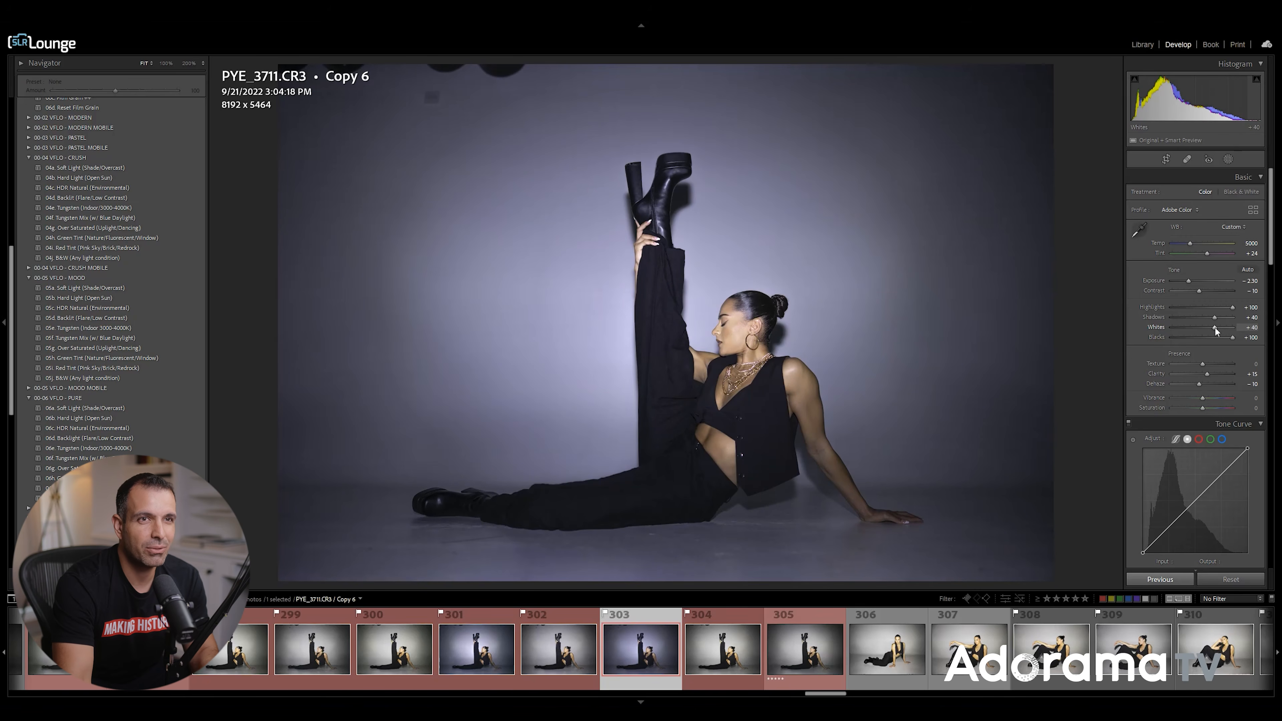
left_click_drag(1215, 329, 1216, 329)
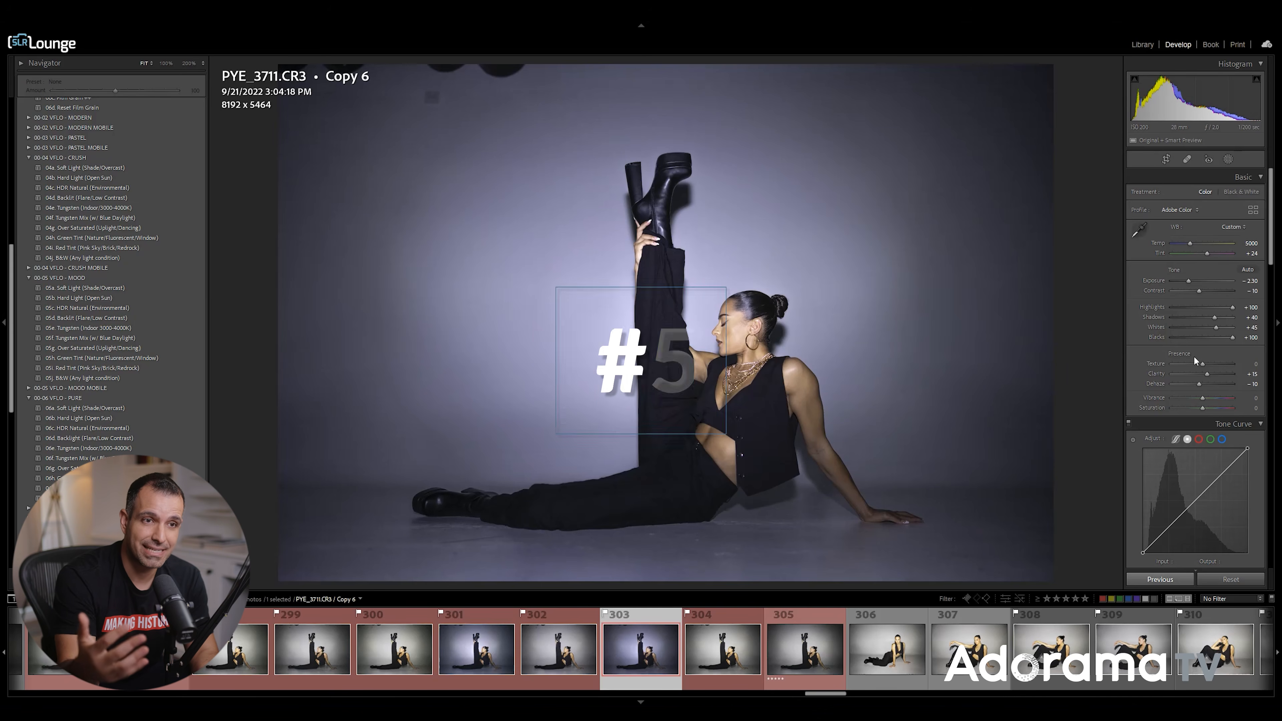
- Shape a soft point tone curve with black output 10, white output 225, a shadow point at 61/62 and a highlight point at 178/177
scroll(1196, 362, "down", 3)
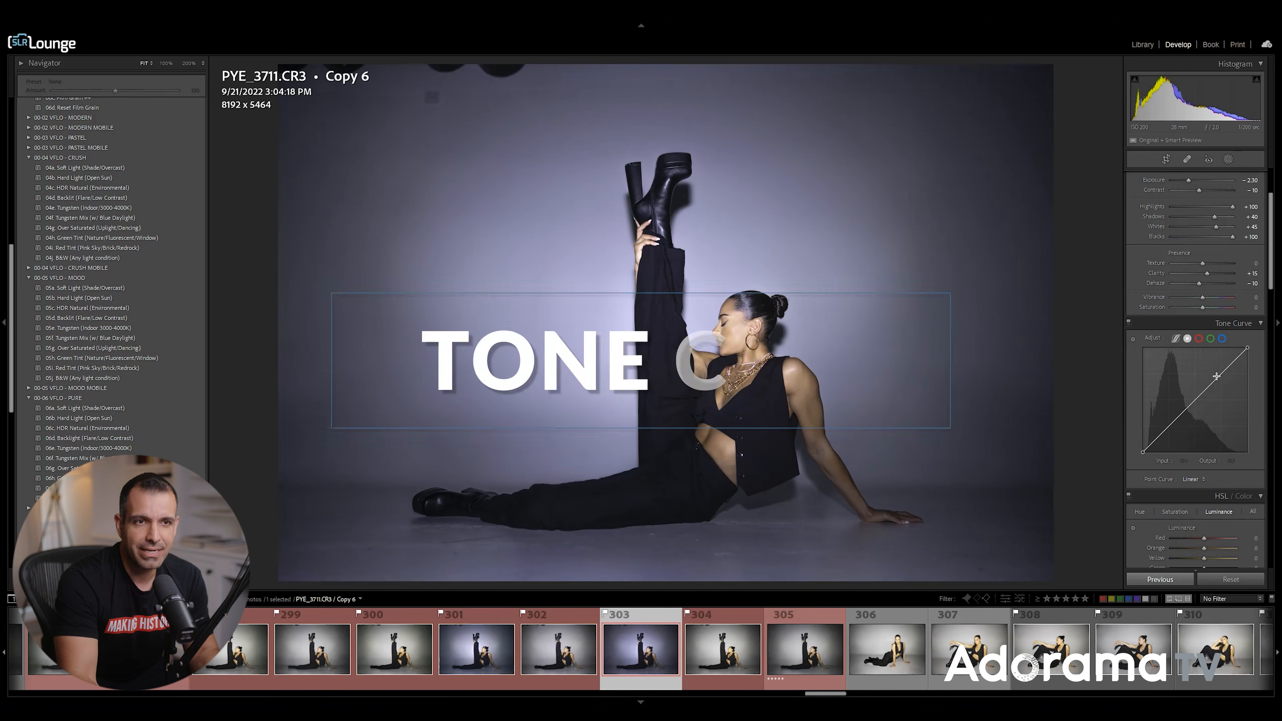
left_click_drag(1248, 348, 1252, 359)
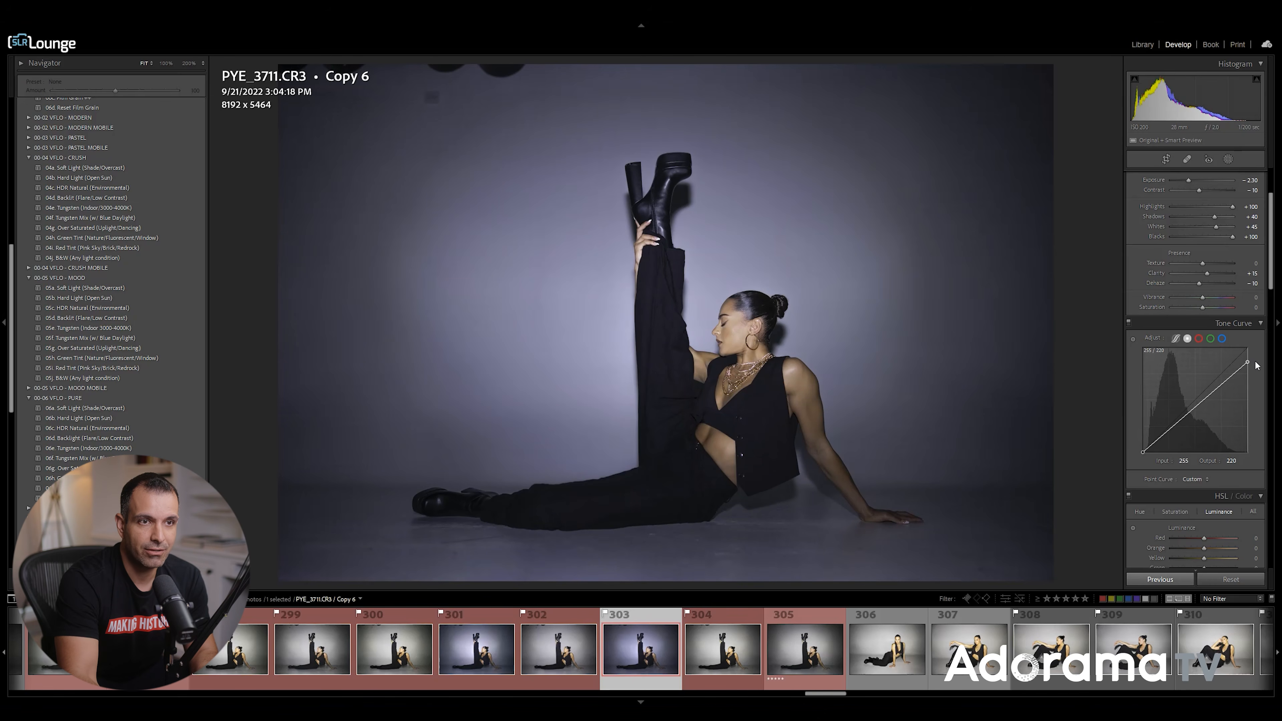
left_click_drag(1230, 377, 1227, 371)
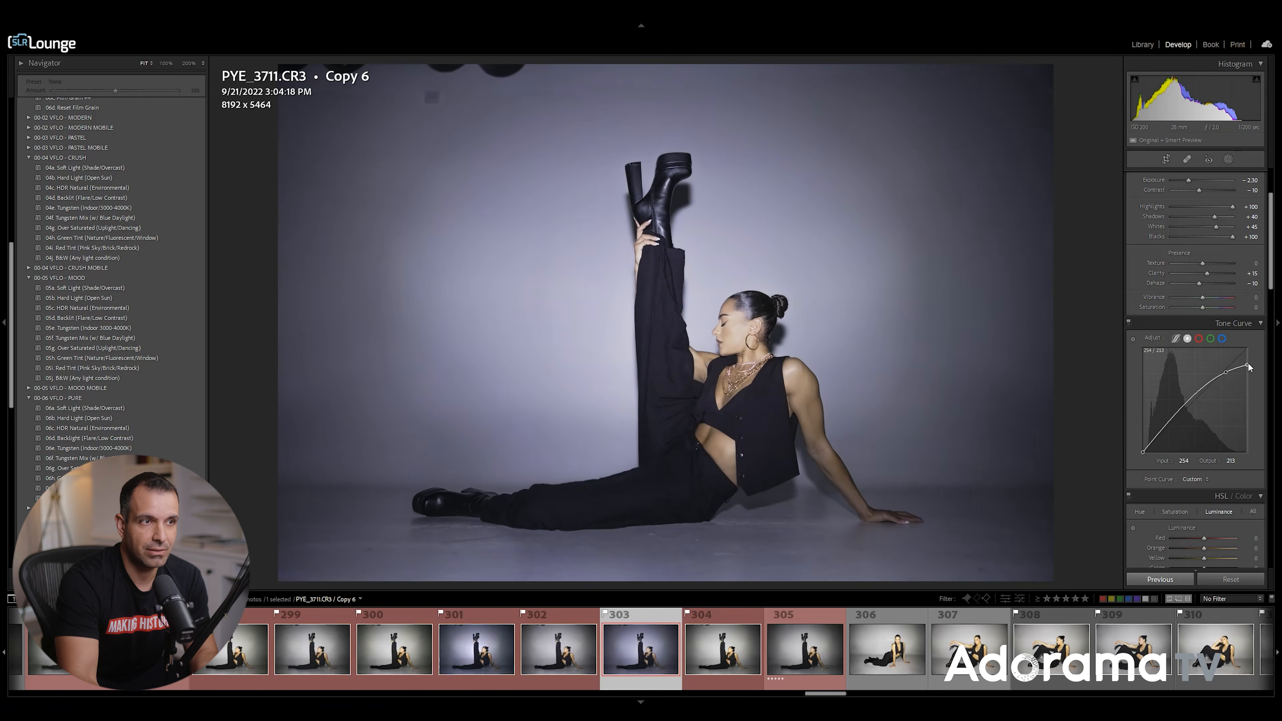
left_click_drag(1247, 362, 1253, 353)
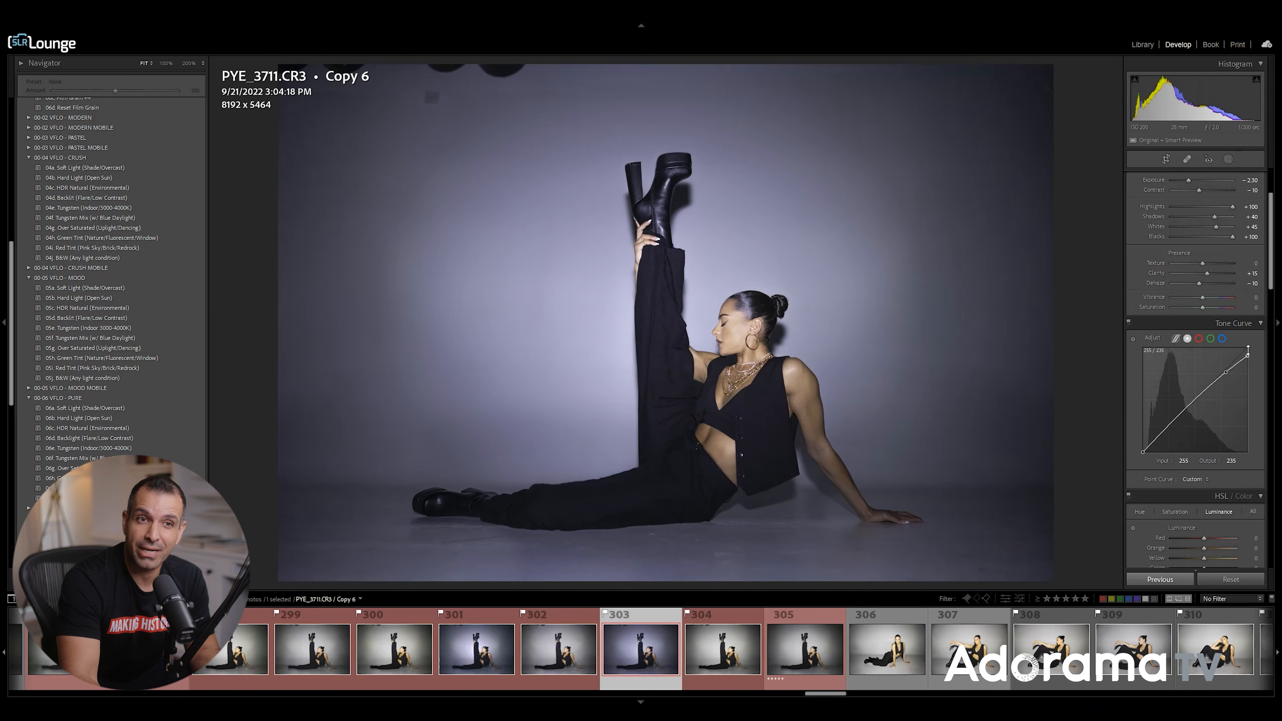
left_click_drag(1141, 450, 1140, 448)
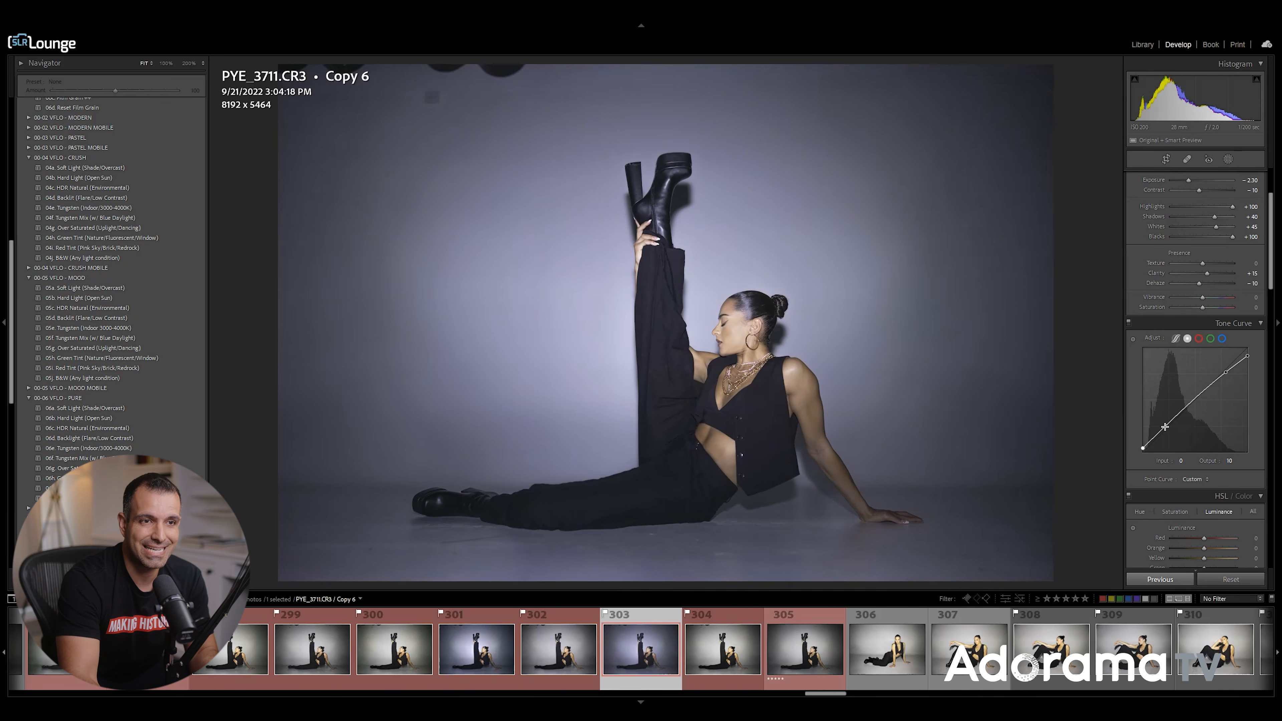
left_click_drag(1167, 425, 1167, 428)
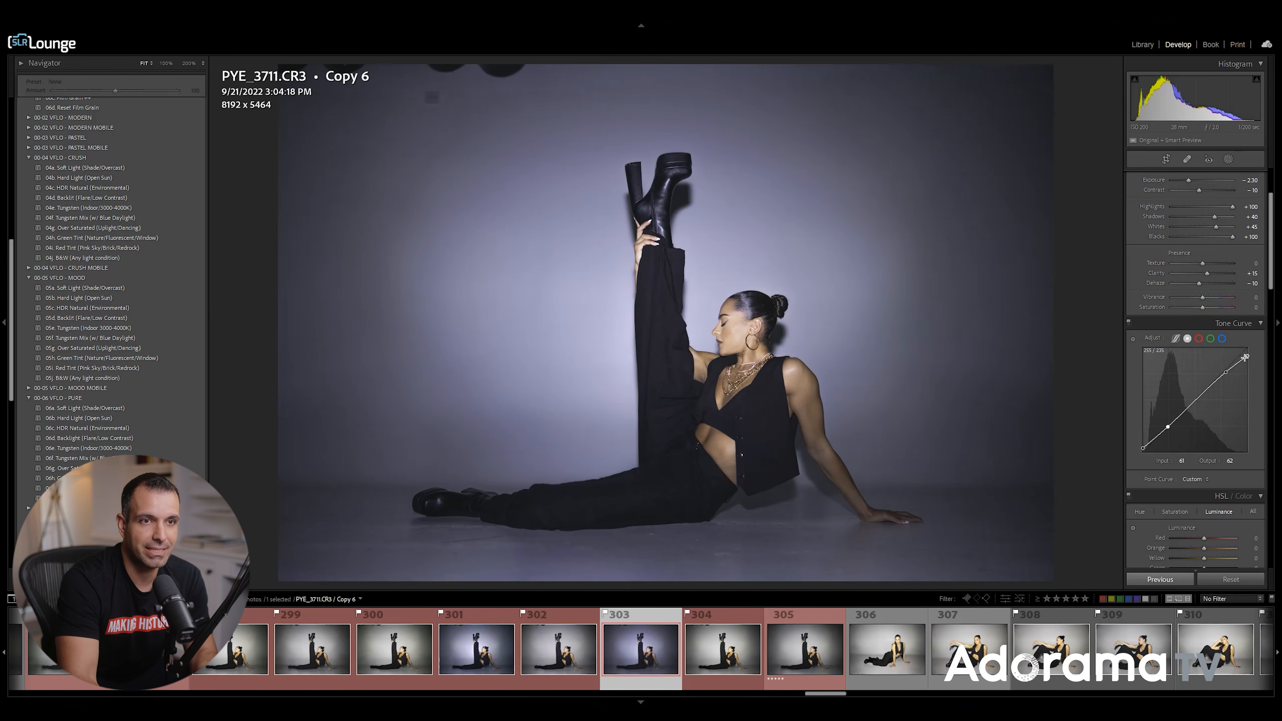
left_click_drag(1247, 356, 1252, 361)
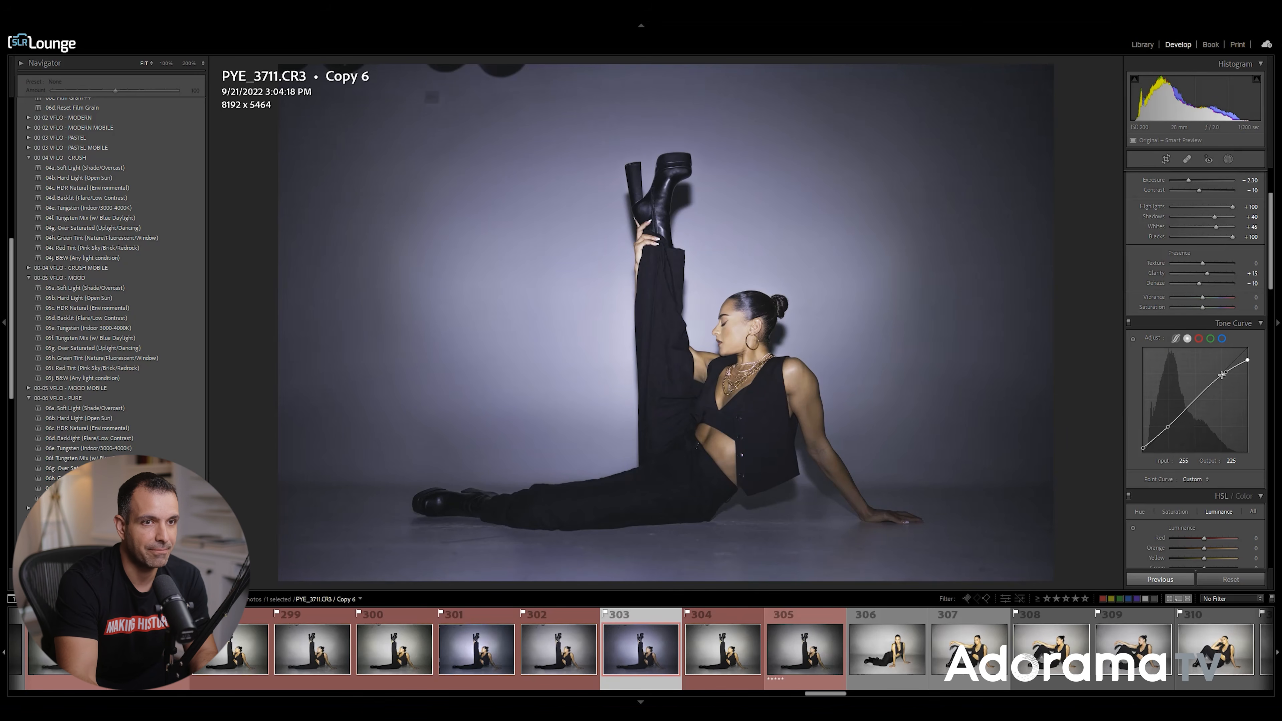
left_click_drag(1223, 375, 1217, 380)
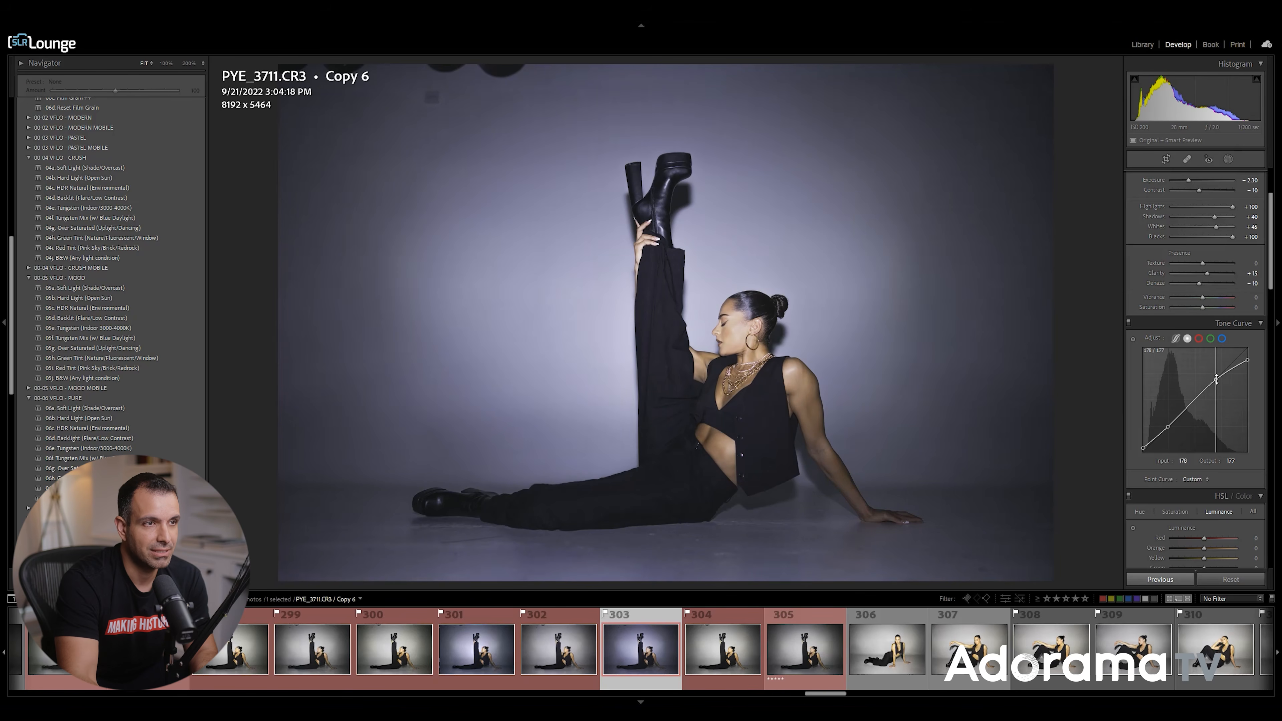
- Try Whites at +50 for comparison, and return it to +45
left_click_drag(1216, 226, 1220, 225)
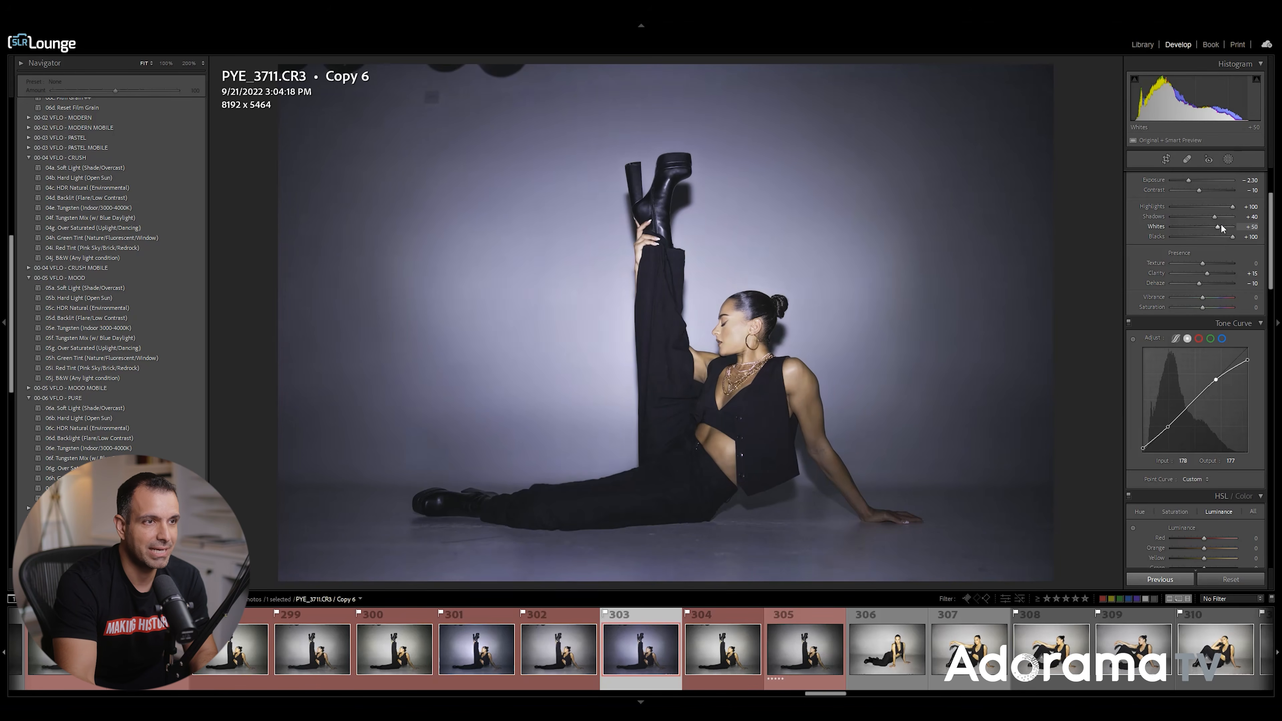
key("Down")
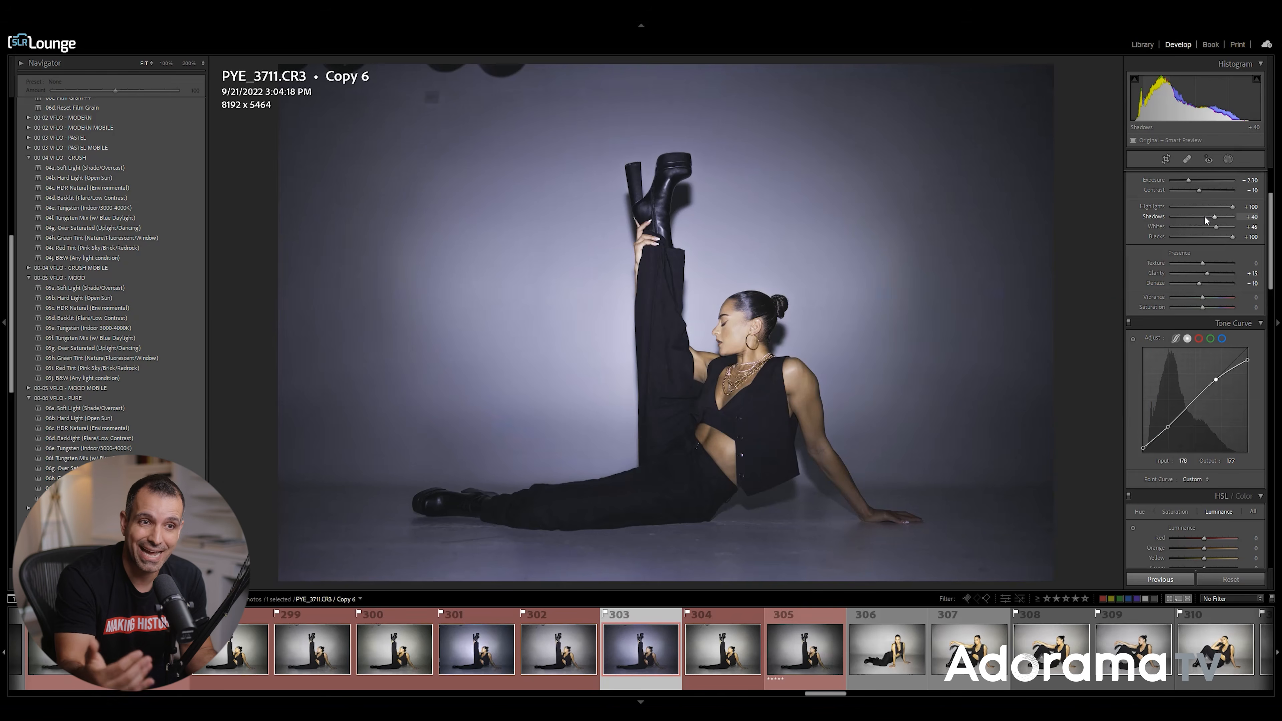
- Shift the HSL hues by sampling the skin and backdrop in the photo: Orange −13, Blue +15 and Purple +4
scroll(1224, 353, "down", 5)
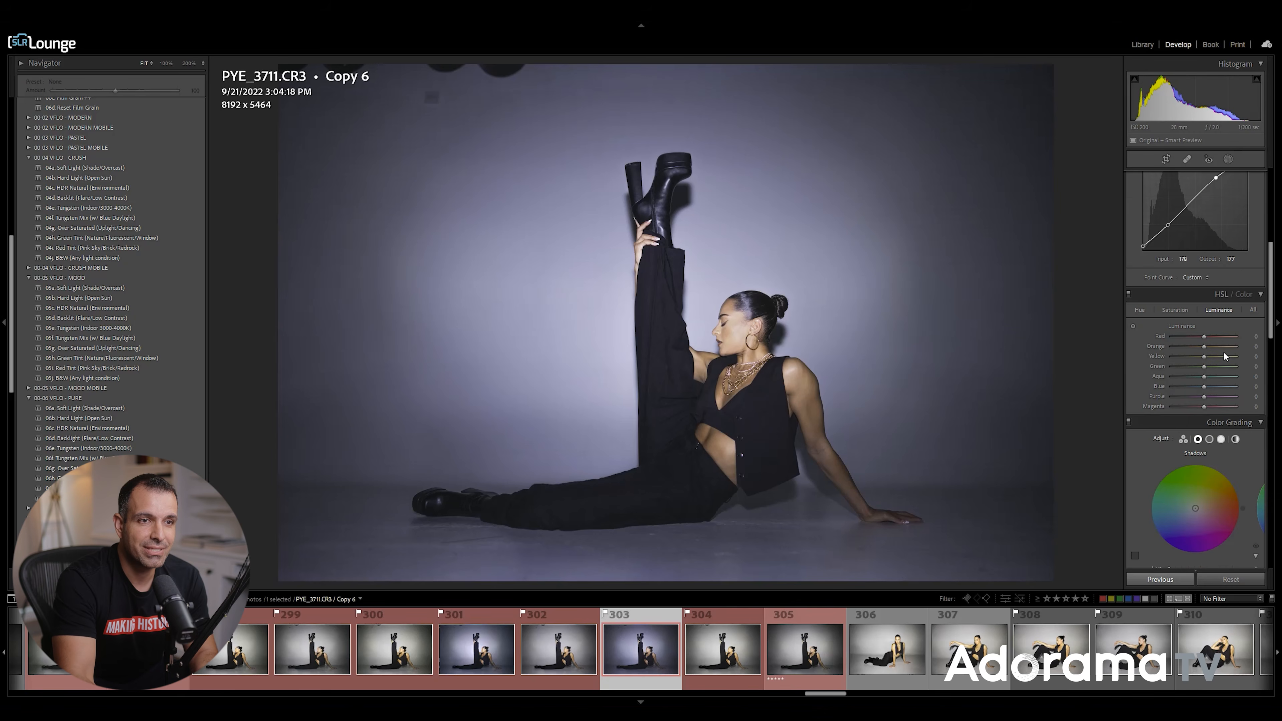
left_click(1141, 310)
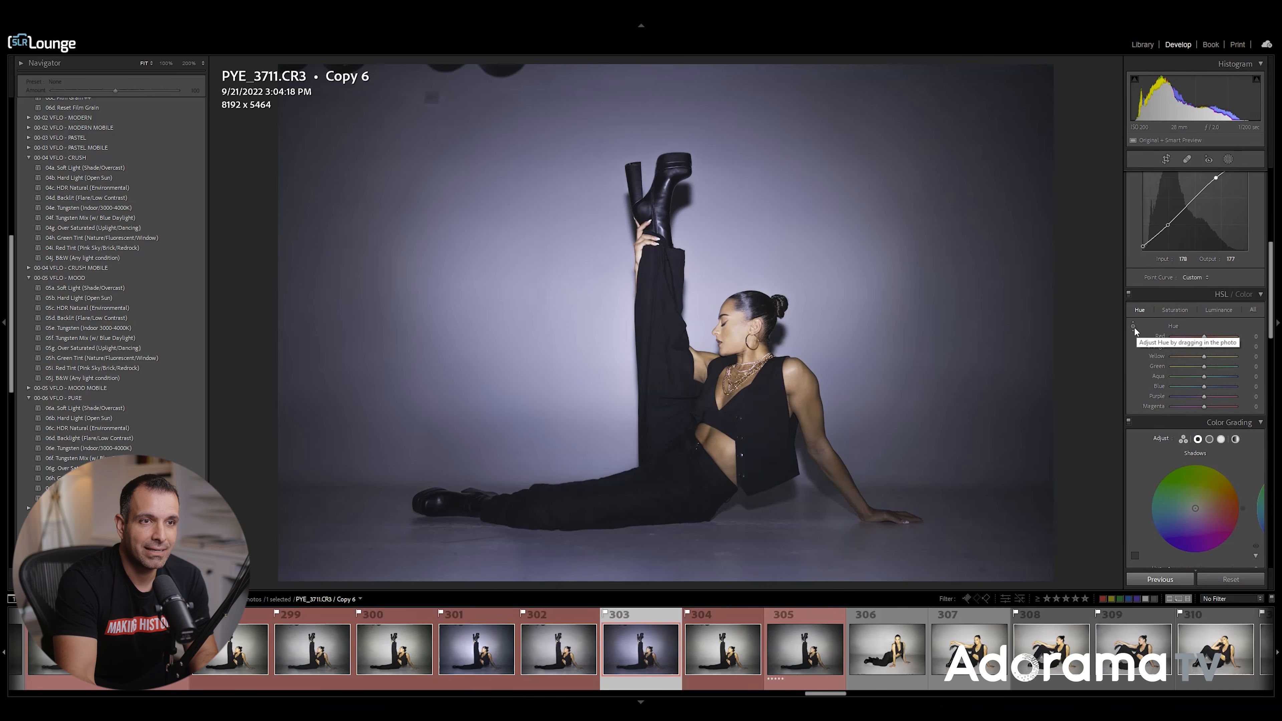
left_click(1132, 327)
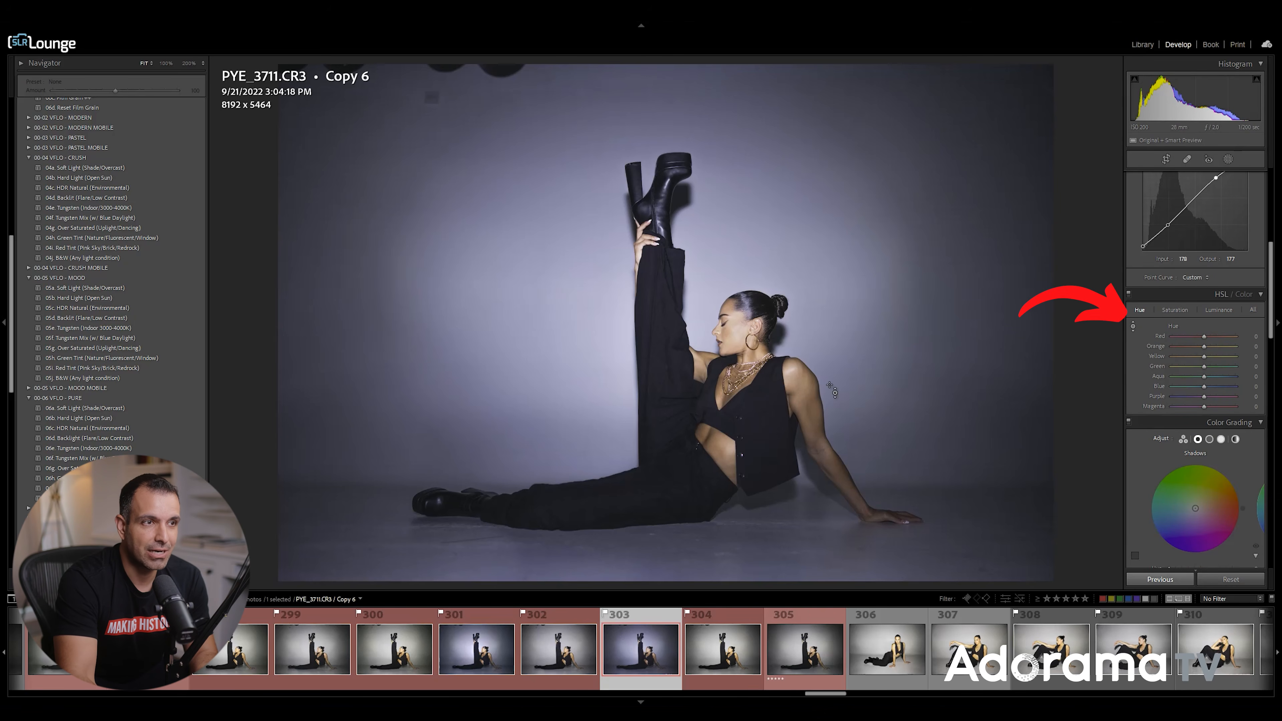
left_click_drag(732, 337, 732, 341)
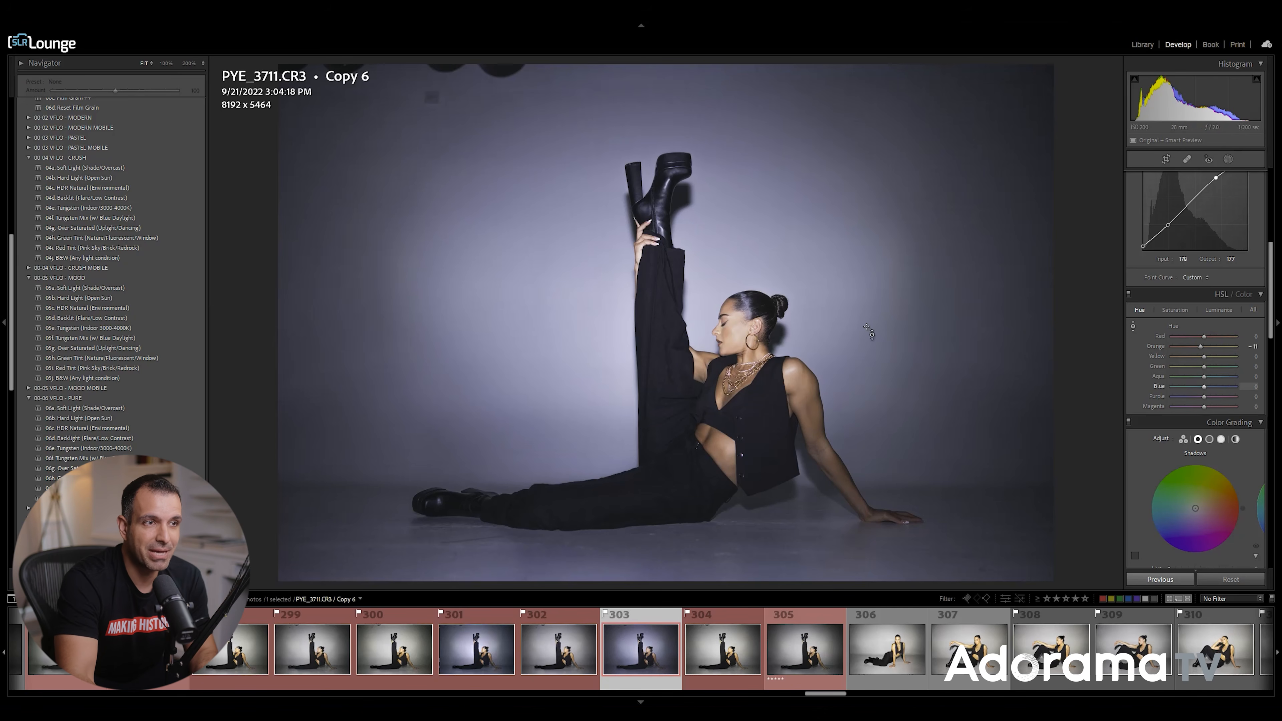
left_click_drag(745, 332, 744, 335)
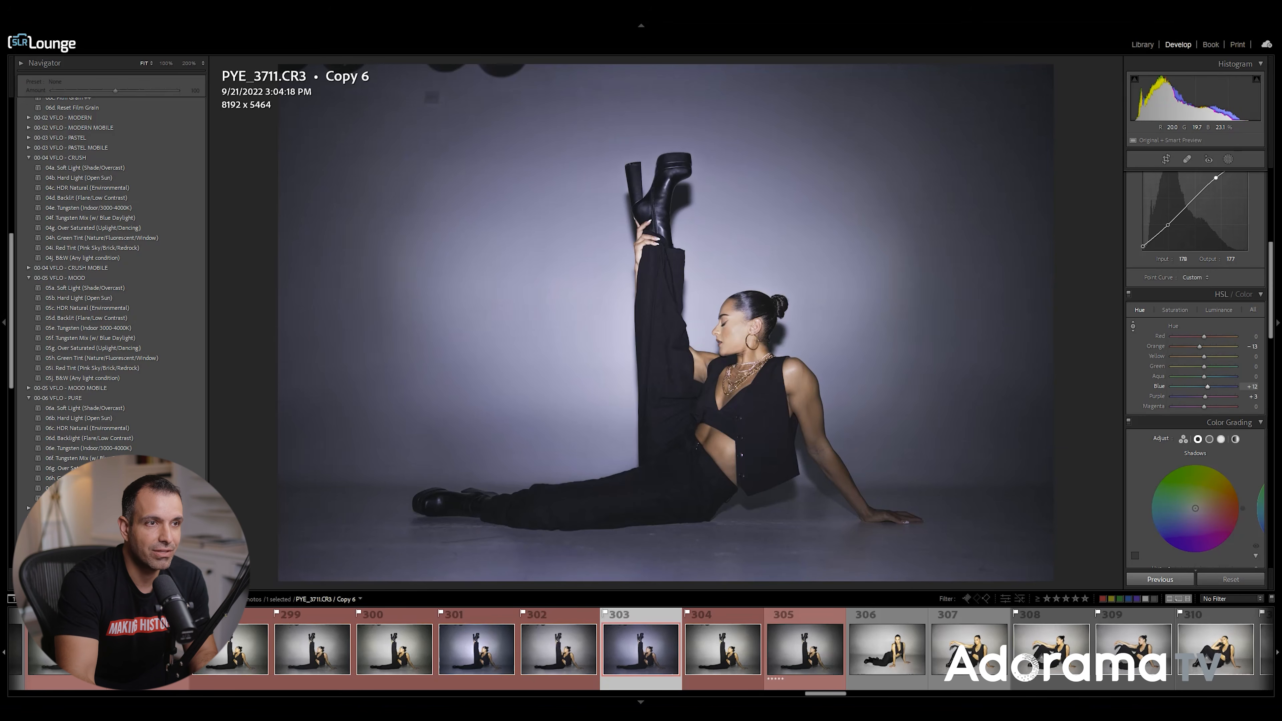
left_click_drag(984, 323, 984, 345)
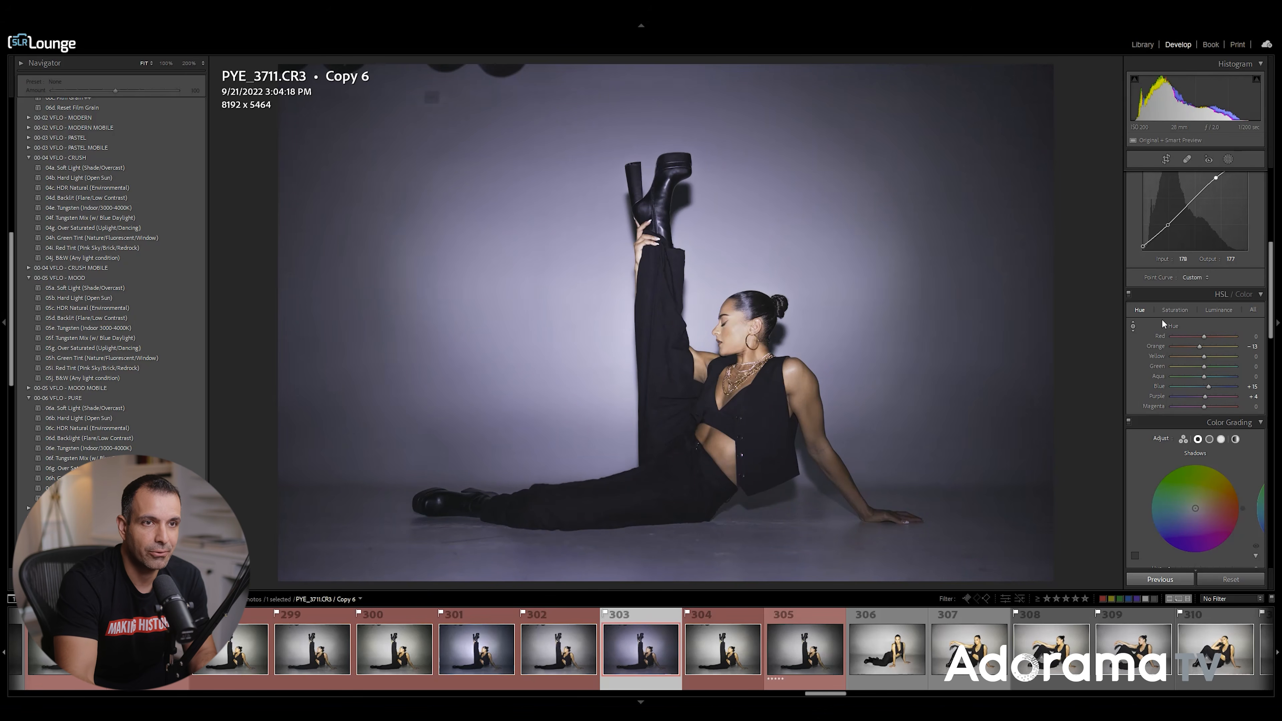
- Raise the backdrop's Blue and Purple saturation, and set Blue luminance to +10 and Purple luminance to +3
left_click(1175, 308)
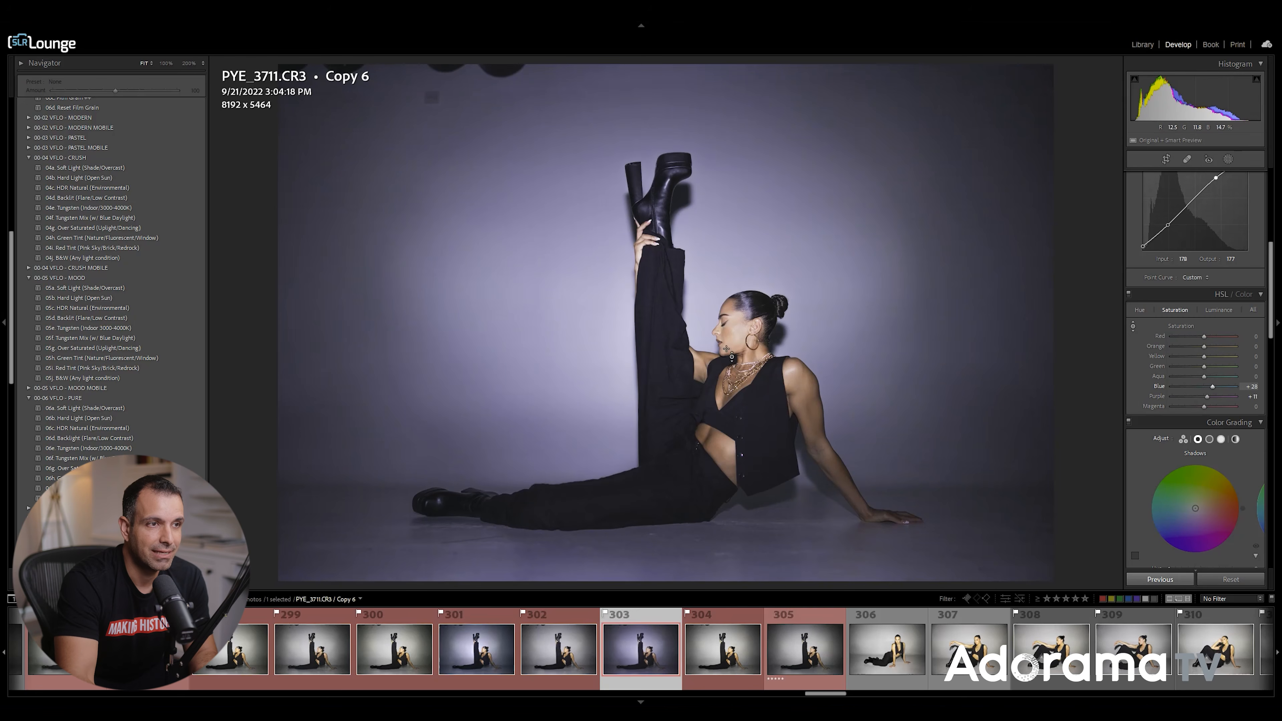
left_click_drag(736, 339, 737, 342)
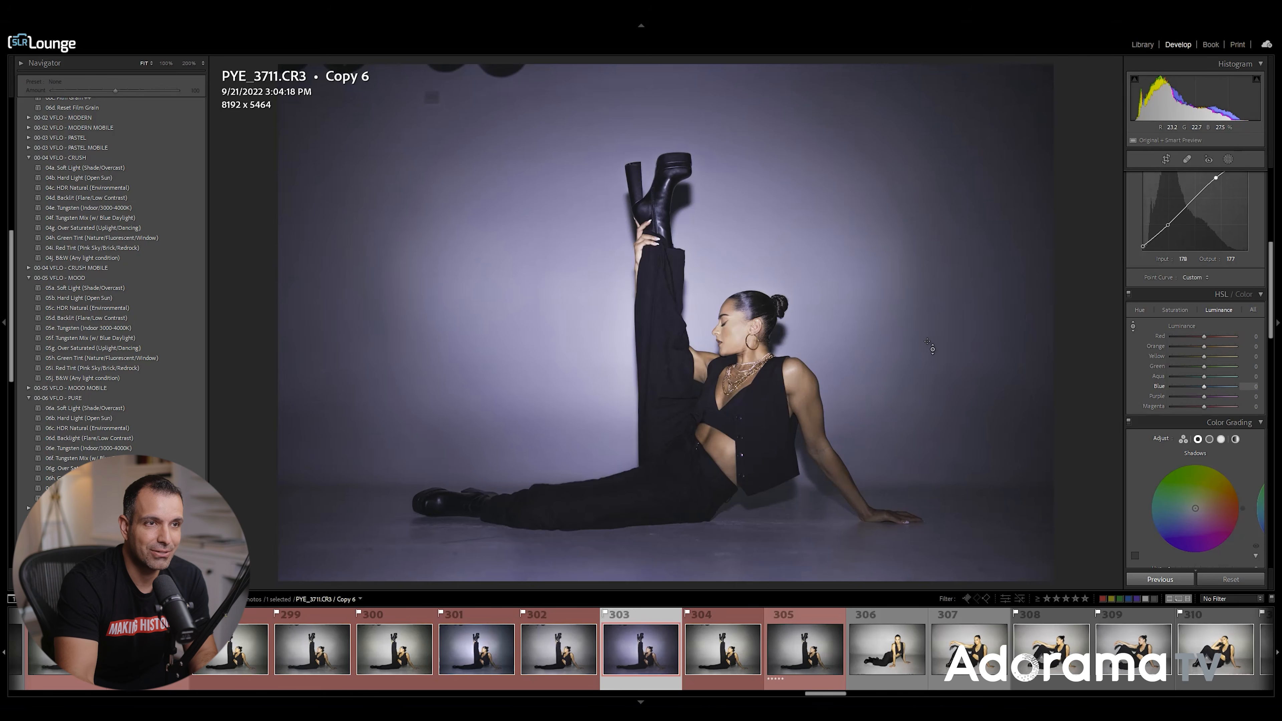
left_click_drag(799, 256, 799, 246)
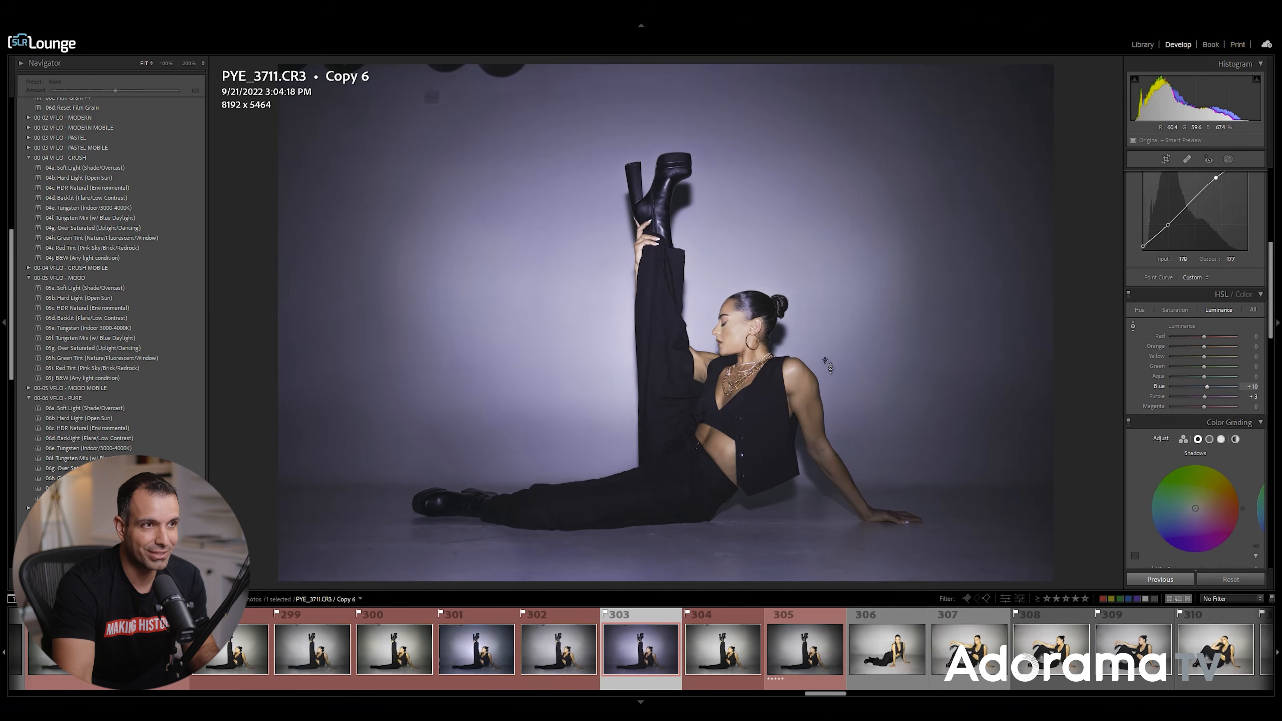
- Warm the highlights in Color Grading with Hue 55 and Saturation 5
scroll(1211, 429, "down", 3)
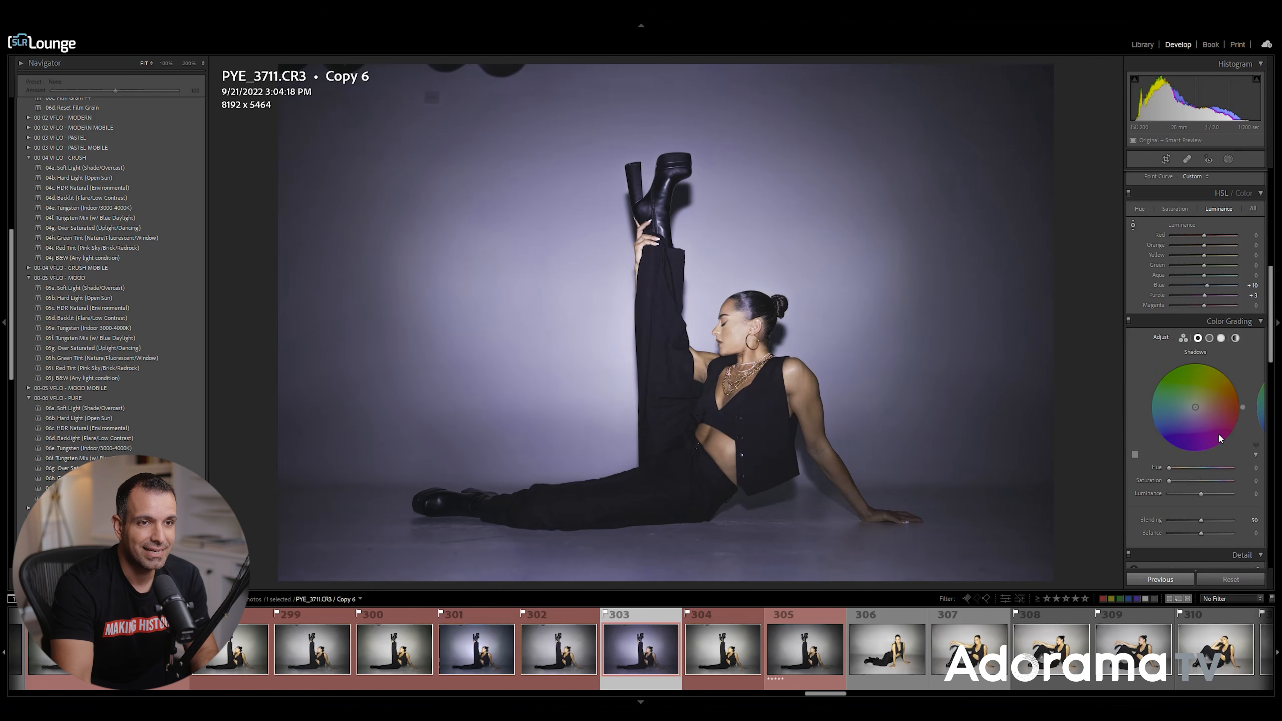
left_click(1220, 338)
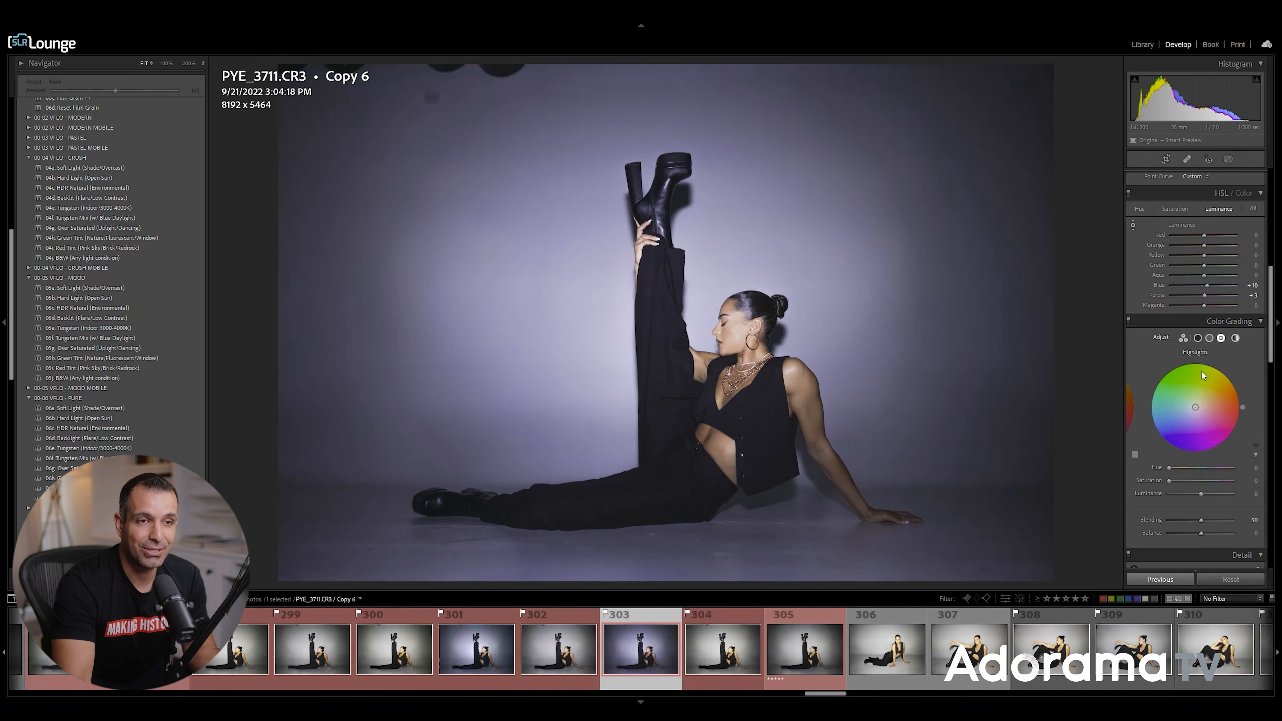
left_click_drag(1194, 408, 1200, 404)
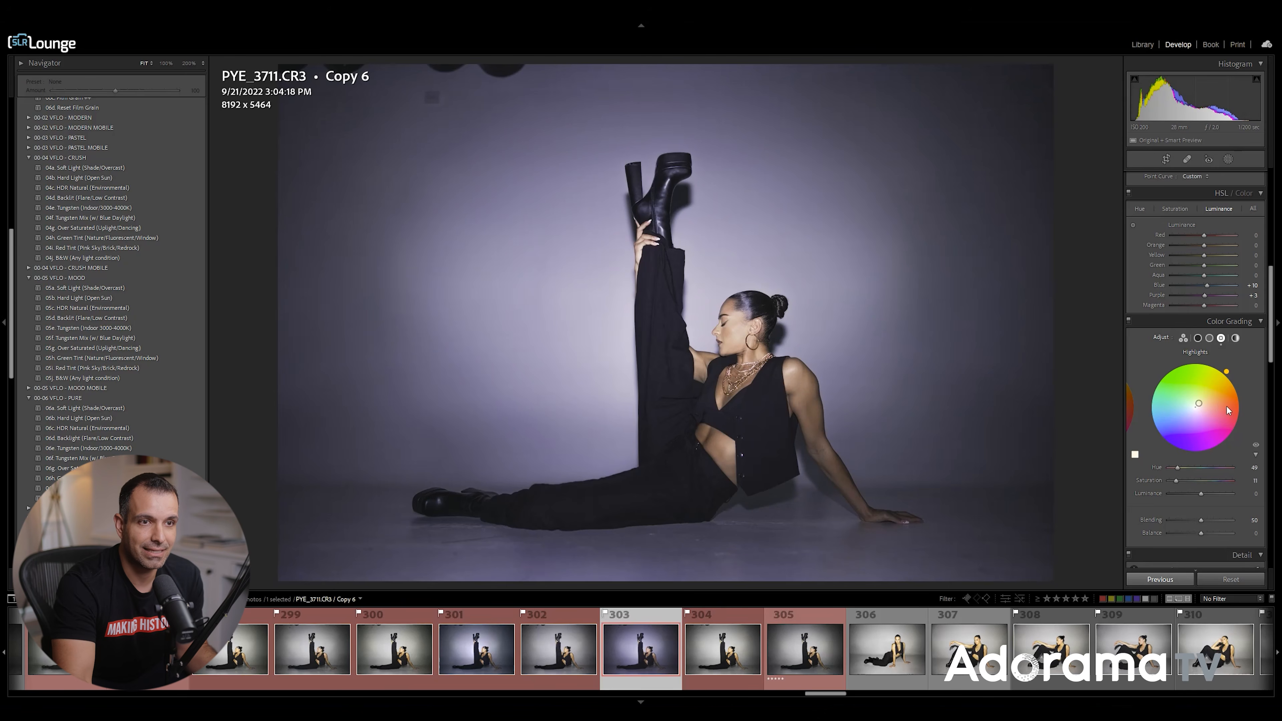
left_click(1253, 467)
type("55")
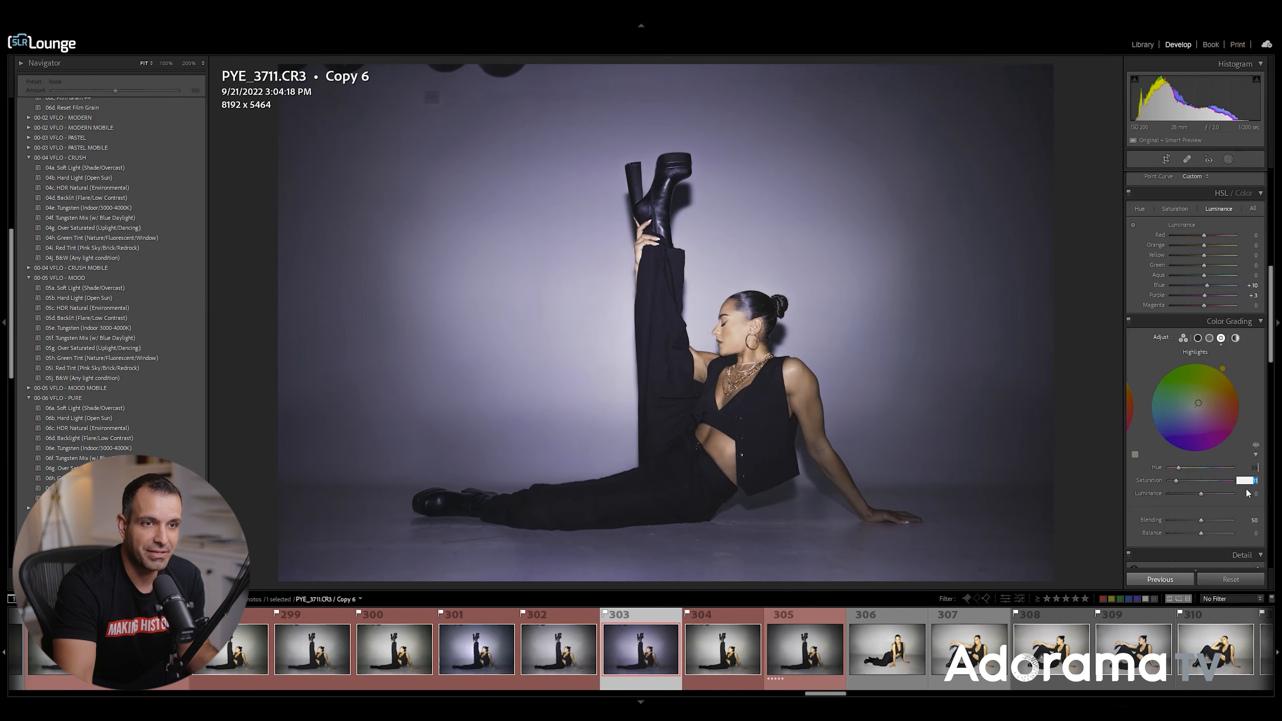
key("Tab")
type("5")
key("Return")
- Tint the midtones in Color Grading with Hue 60 and Saturation 5
left_click(1209, 338)
left_click_drag(1194, 407, 1197, 404)
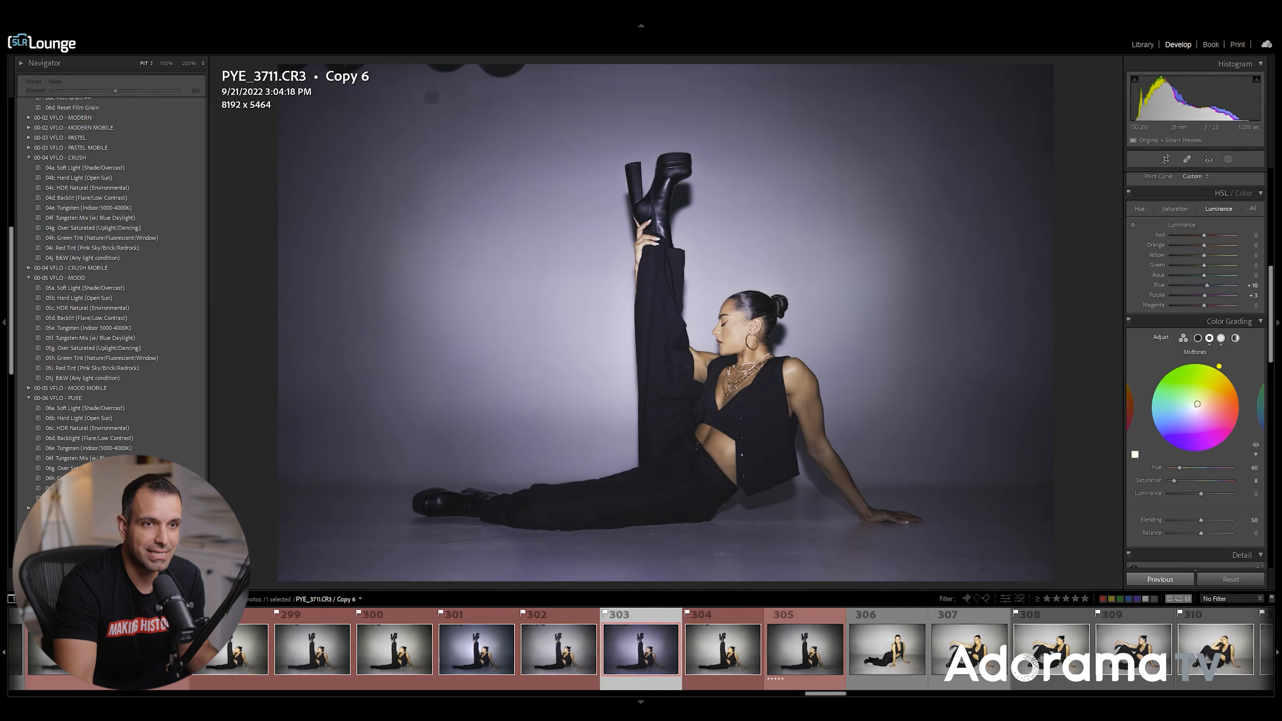
left_click(1254, 481)
type("5")
key("Tab")
- Cool the shadows in Color Grading with Hue 215 and Saturation 10
left_click(1197, 338)
left_click_drag(1194, 417, 1192, 412)
left_click(1253, 468)
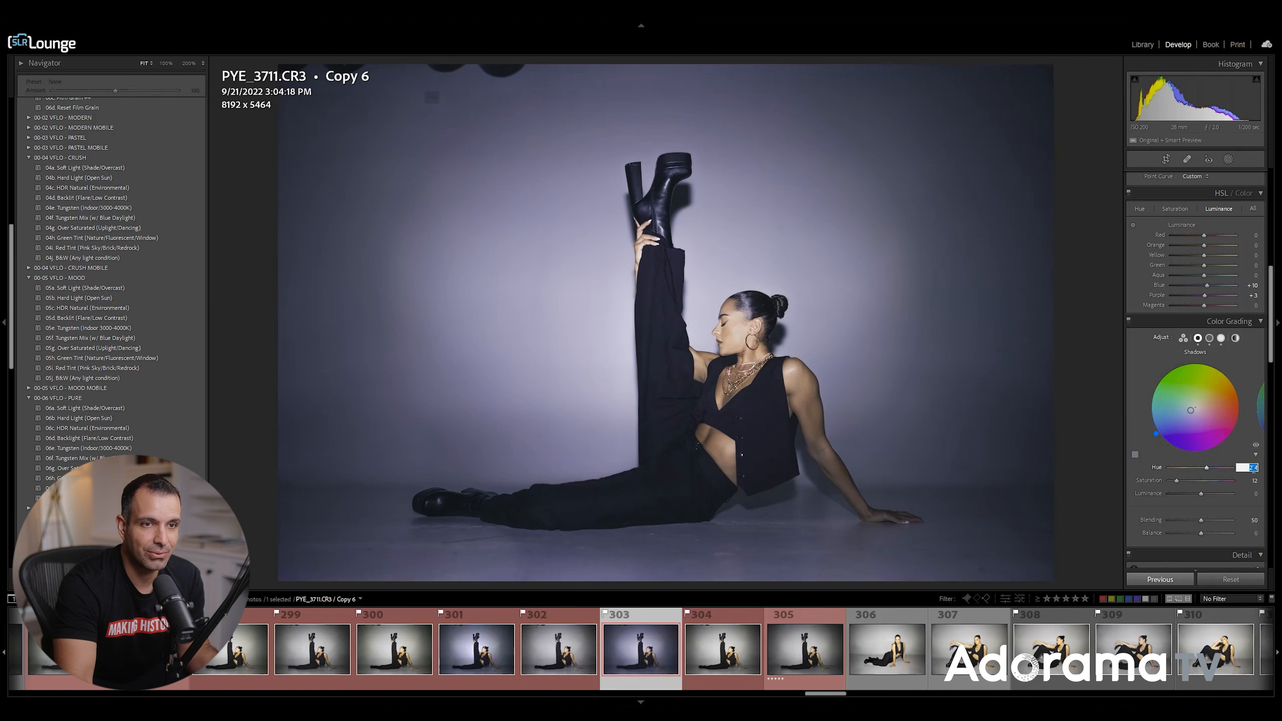
type("15")
key("Tab")
type("1")
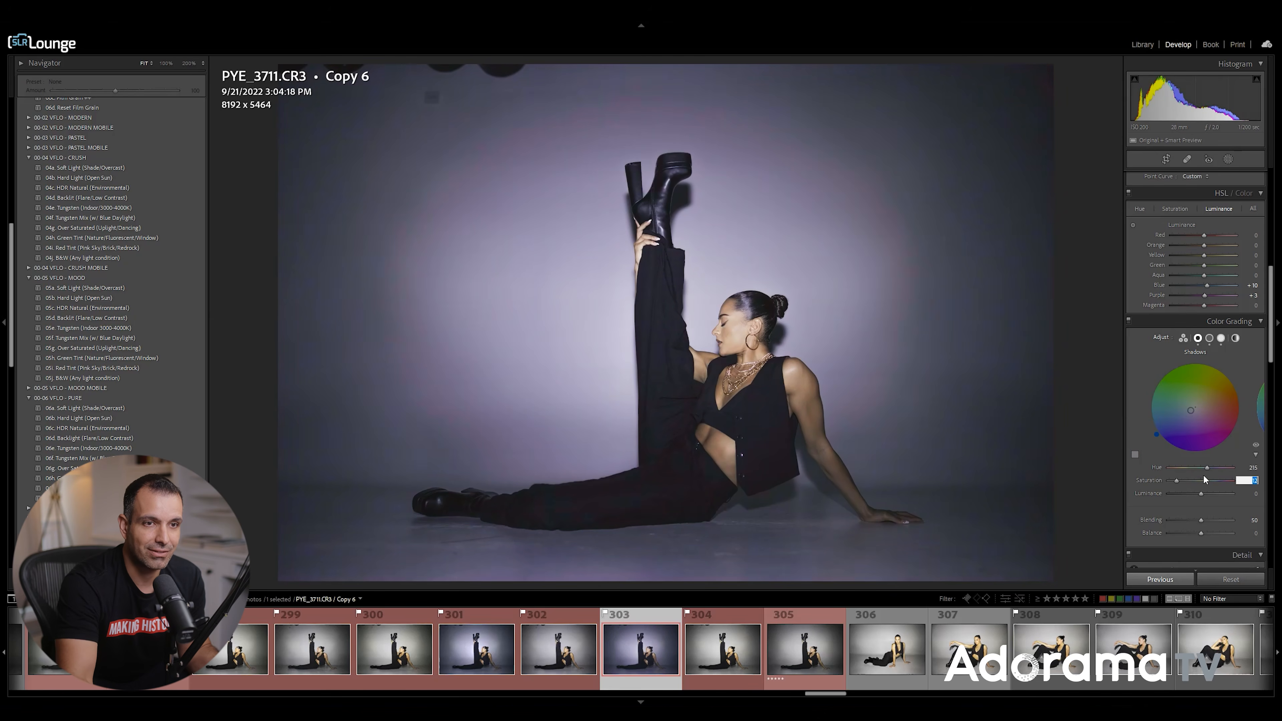
type("0")
key("Return")
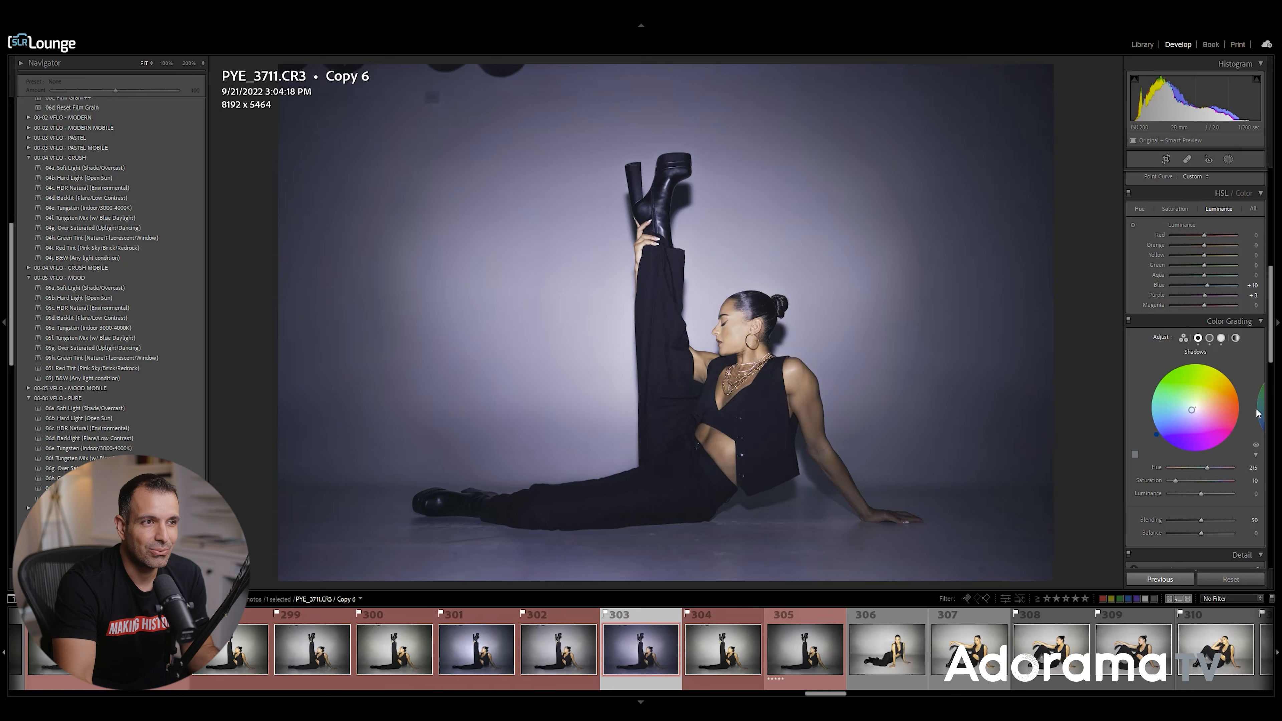
- Set the overall Saturation to +10 and Vibrance to −10
scroll(1244, 356, "up", 10)
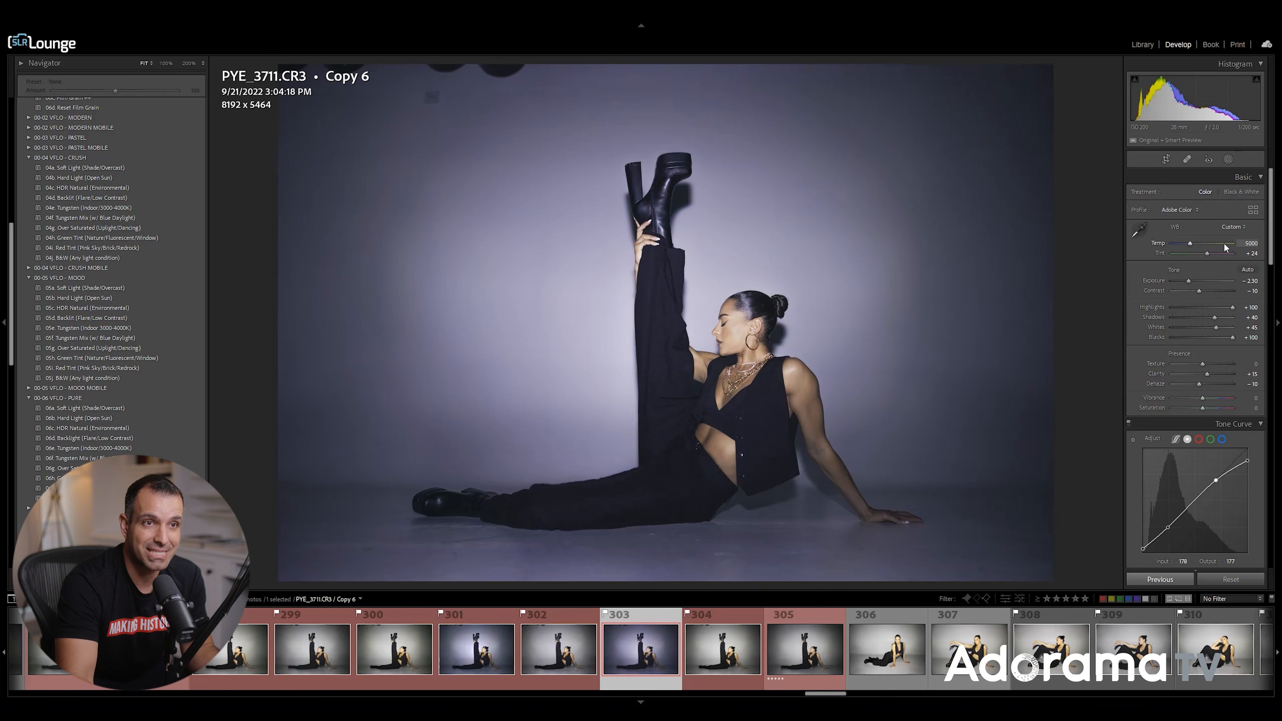
scroll(1223, 246, "up", 8)
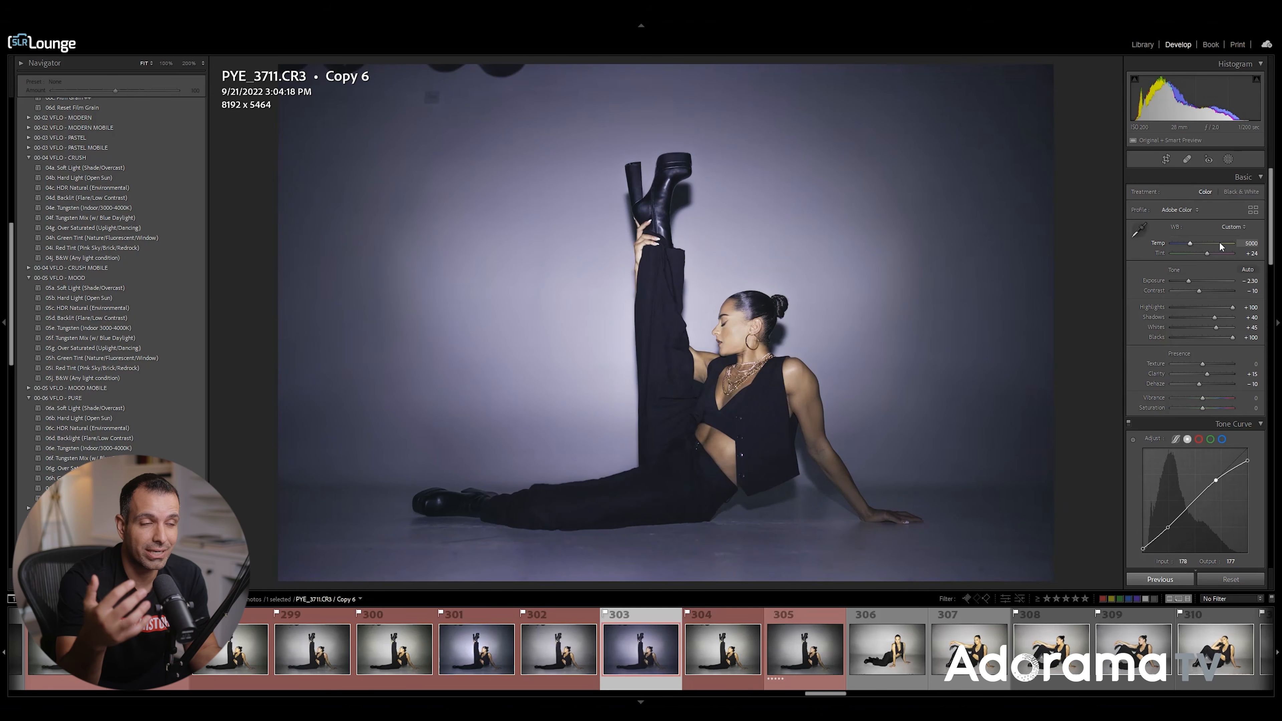
left_click_drag(1202, 408, 1209, 409)
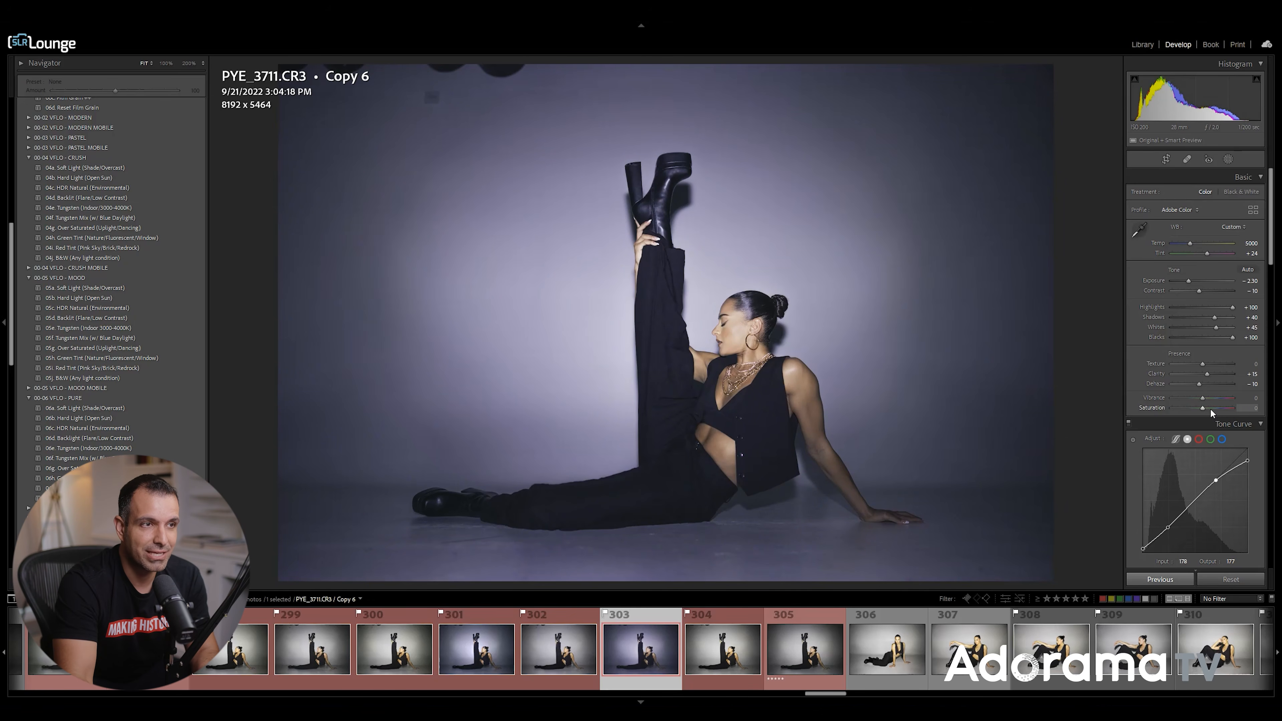
key("Down")
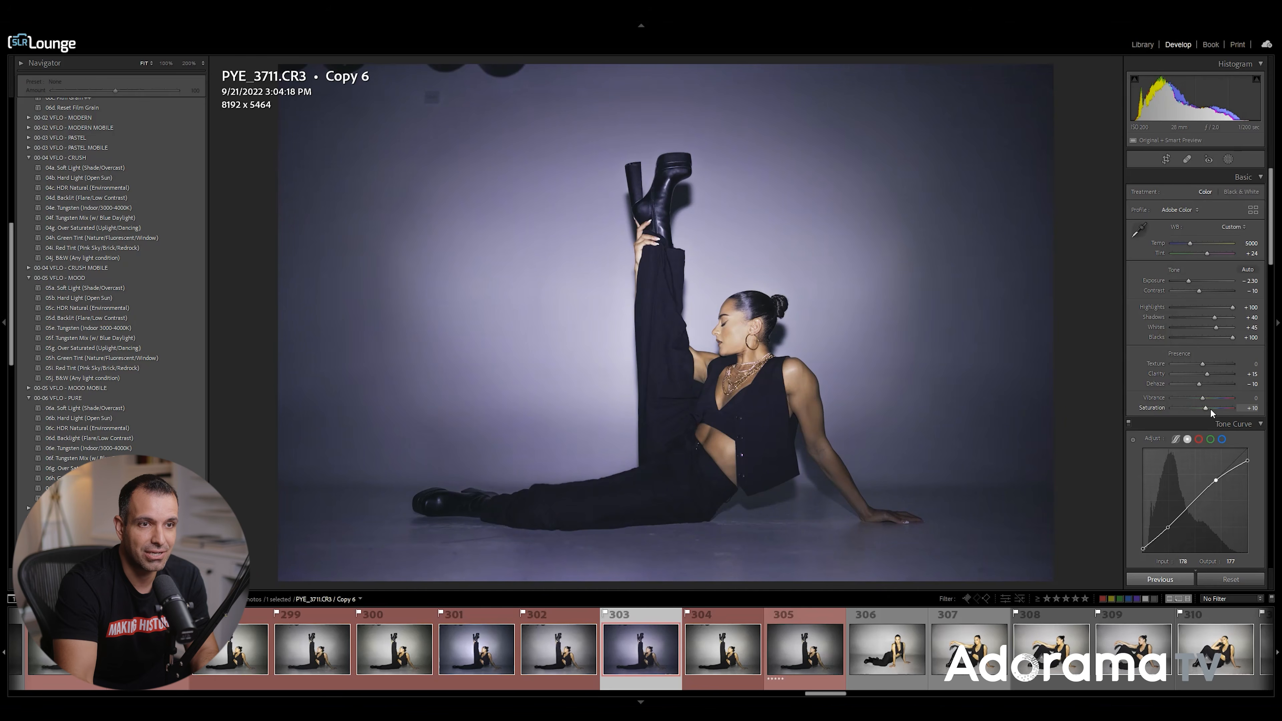
key("Down")
key("Down")
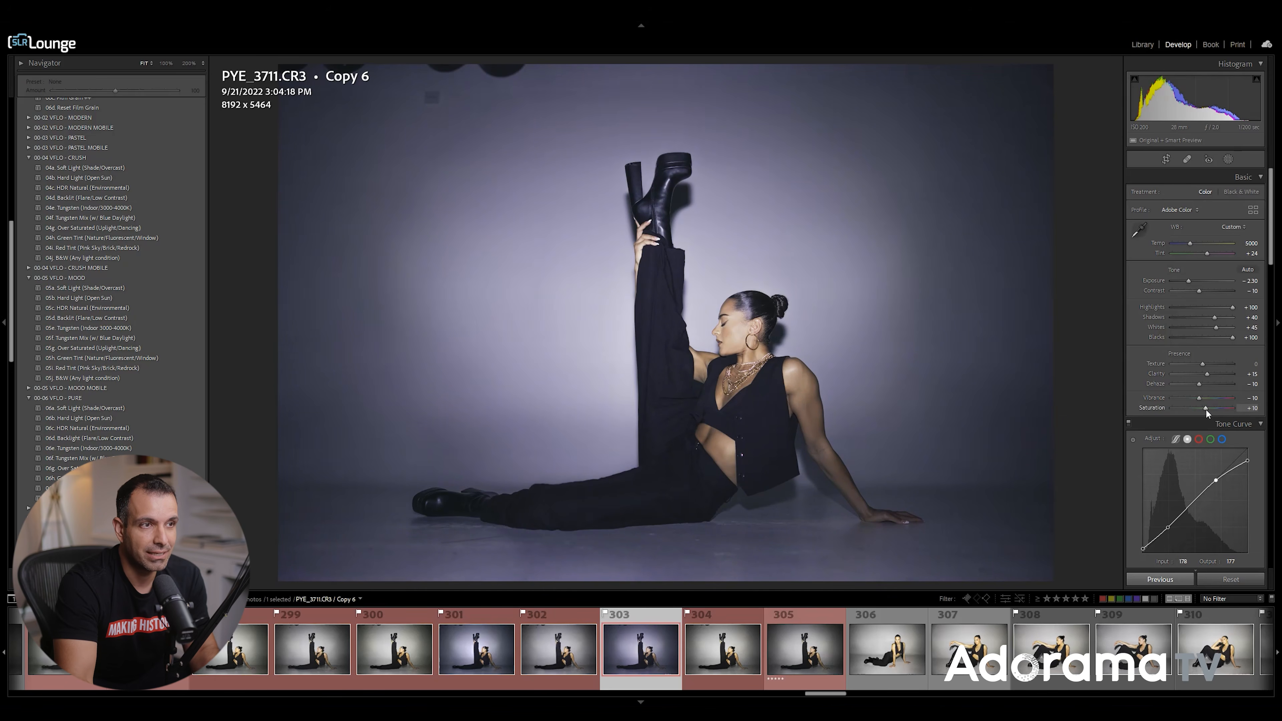
- Hide the information overlay on the photo
key("i")
key("i")
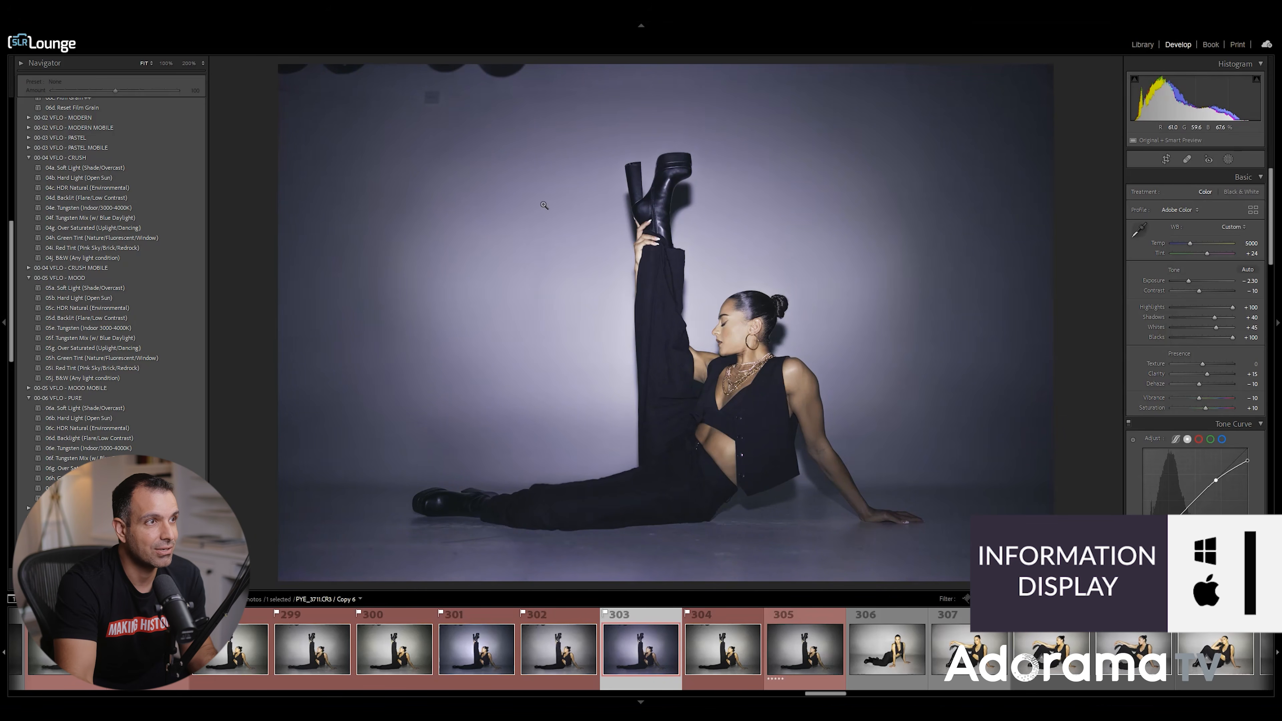